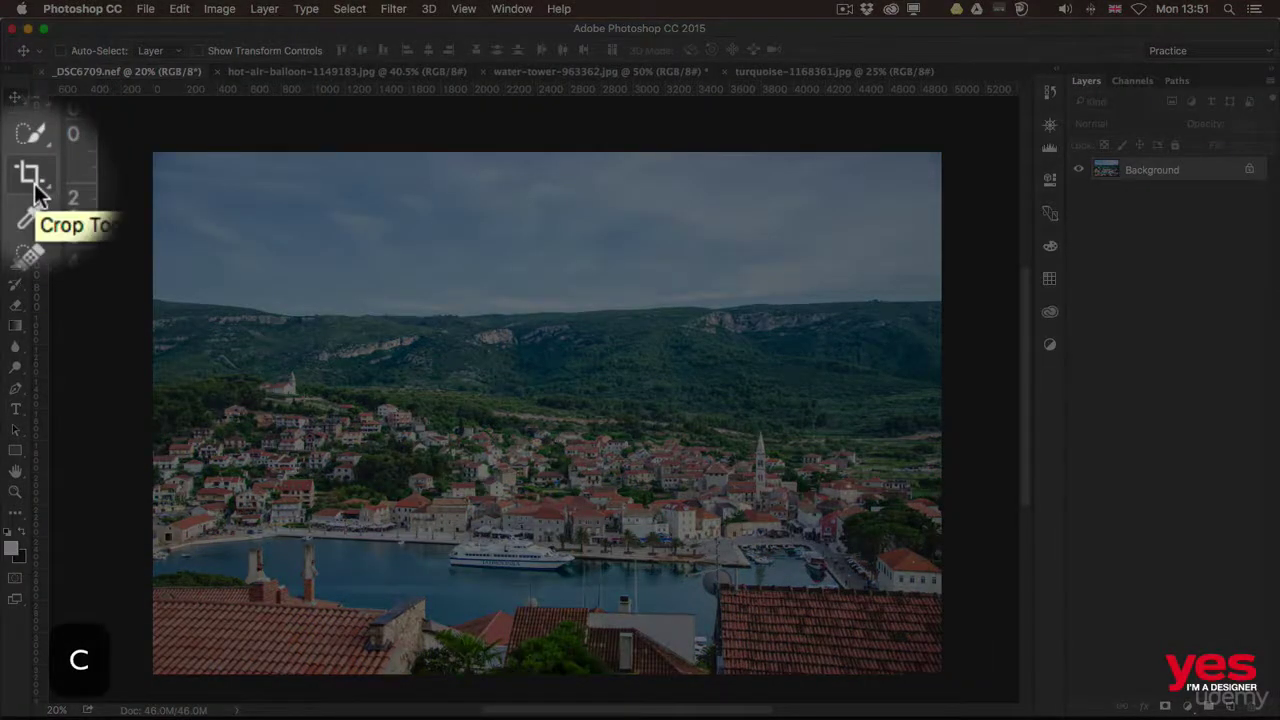
- Crop the harbour photo tighter around the town and ferry, with Delete Cropped Pixels turned off
key(c)
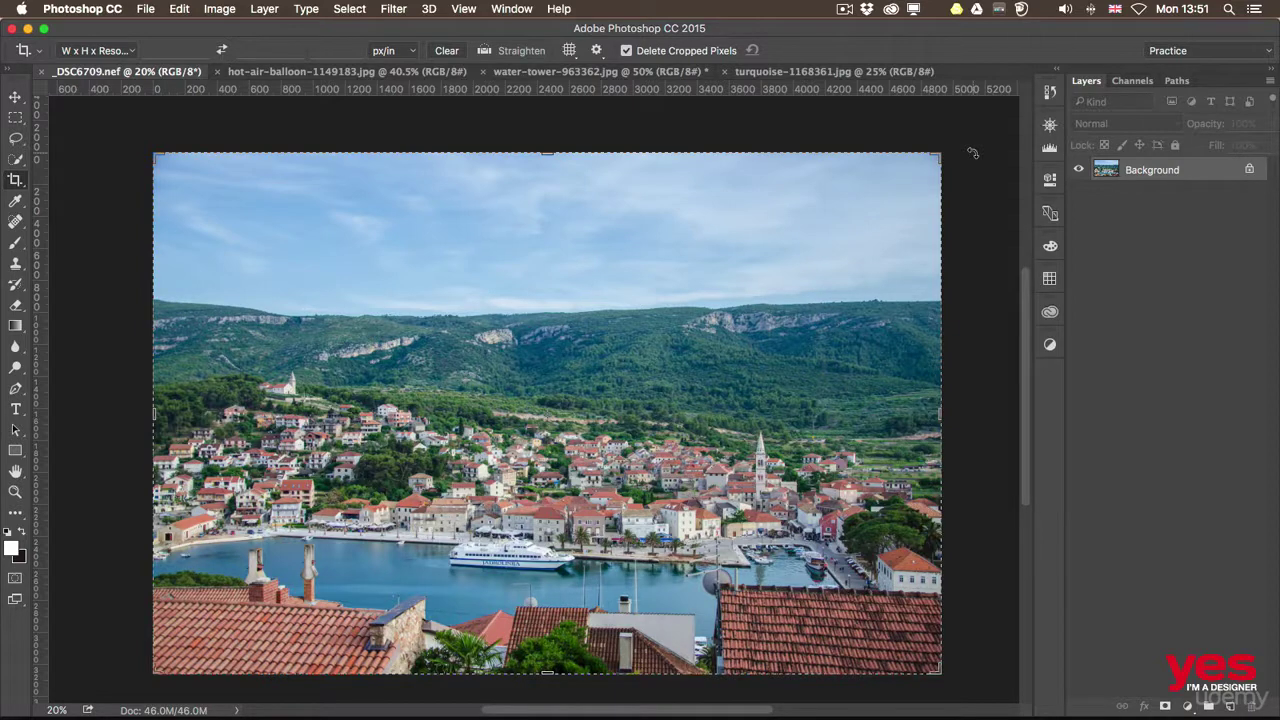
drag(941, 155, 855, 215)
drag(606, 432, 564, 464)
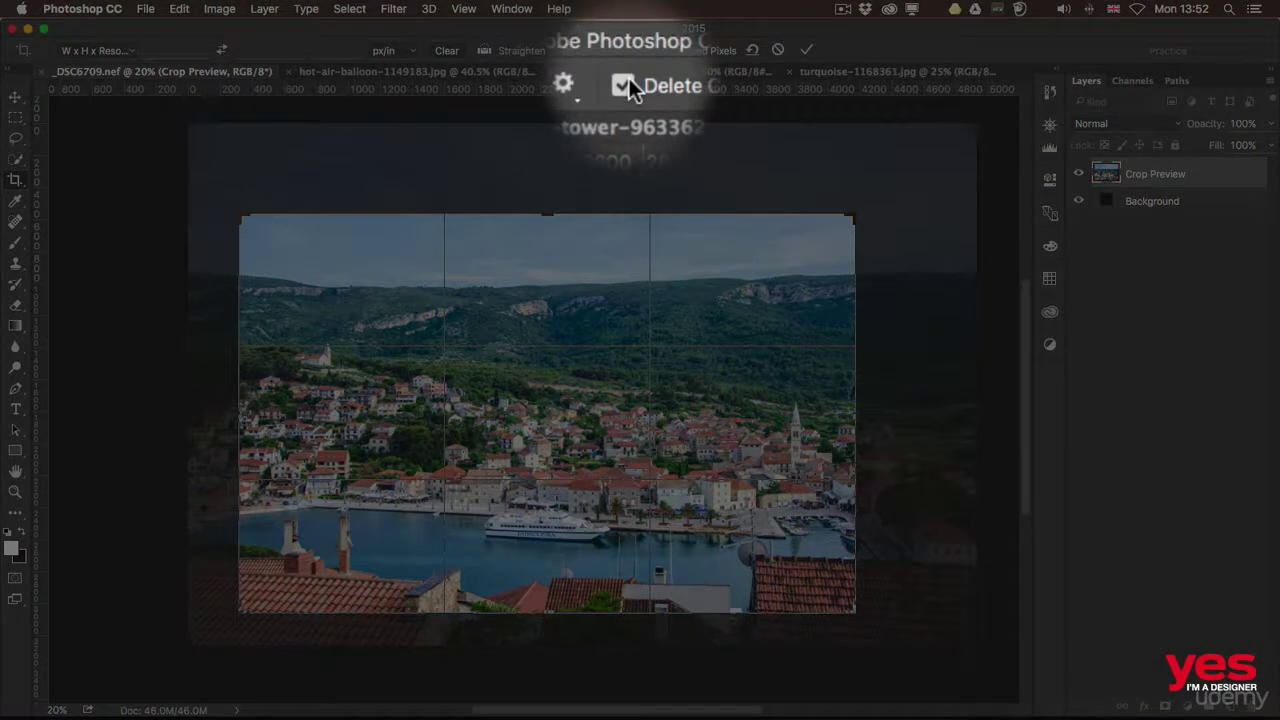
click(629, 86)
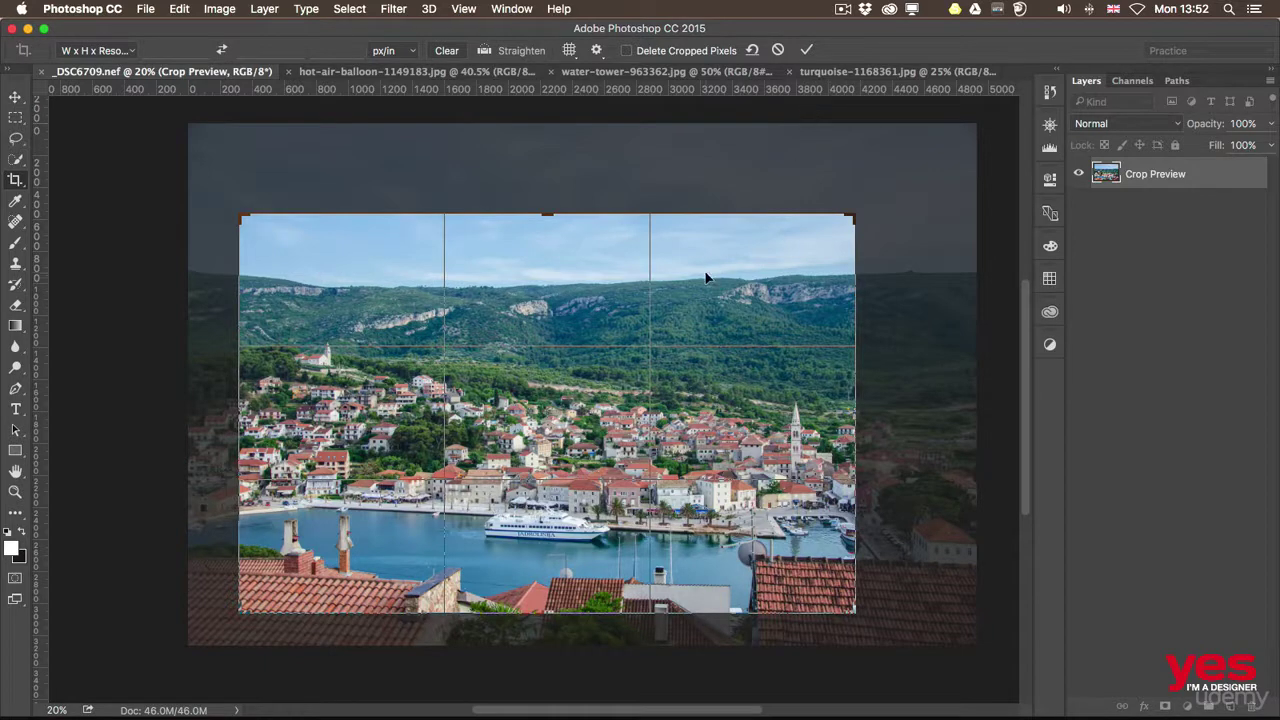
key(Return)
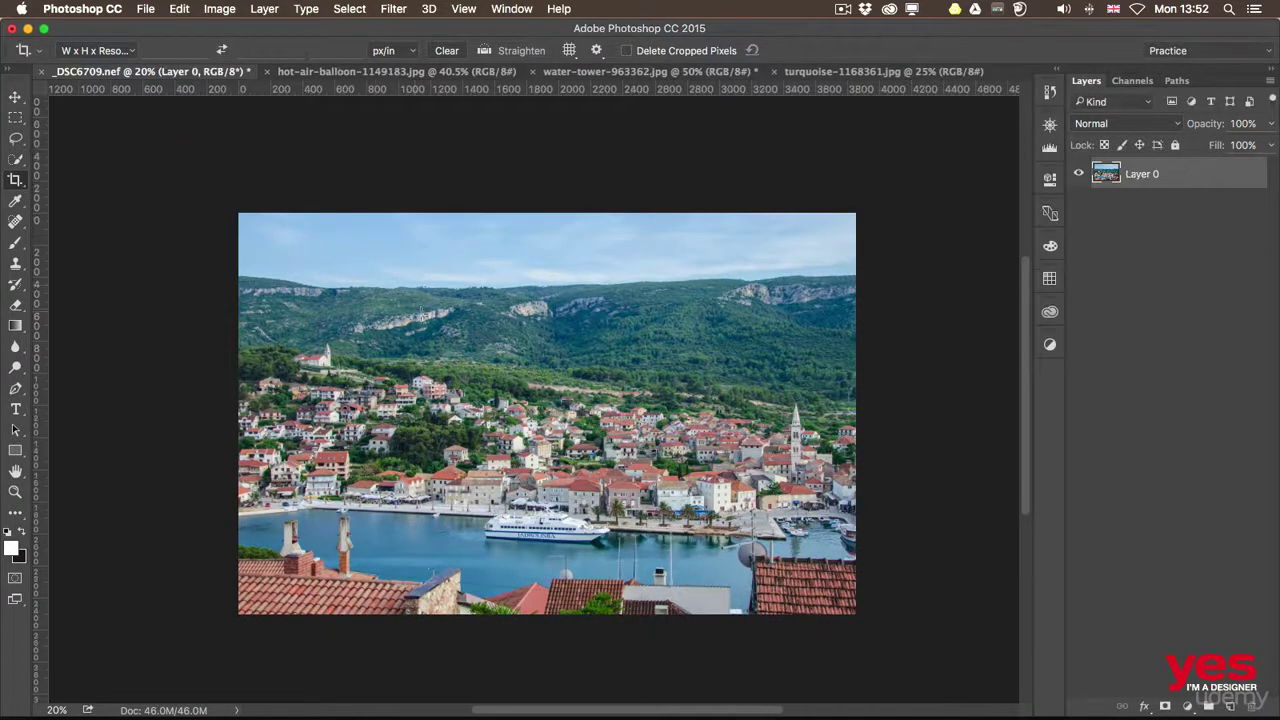
- Reopen the harbour photo's crop, widen the frame to the image's full width and slightly raise its lower edge
click(452, 333)
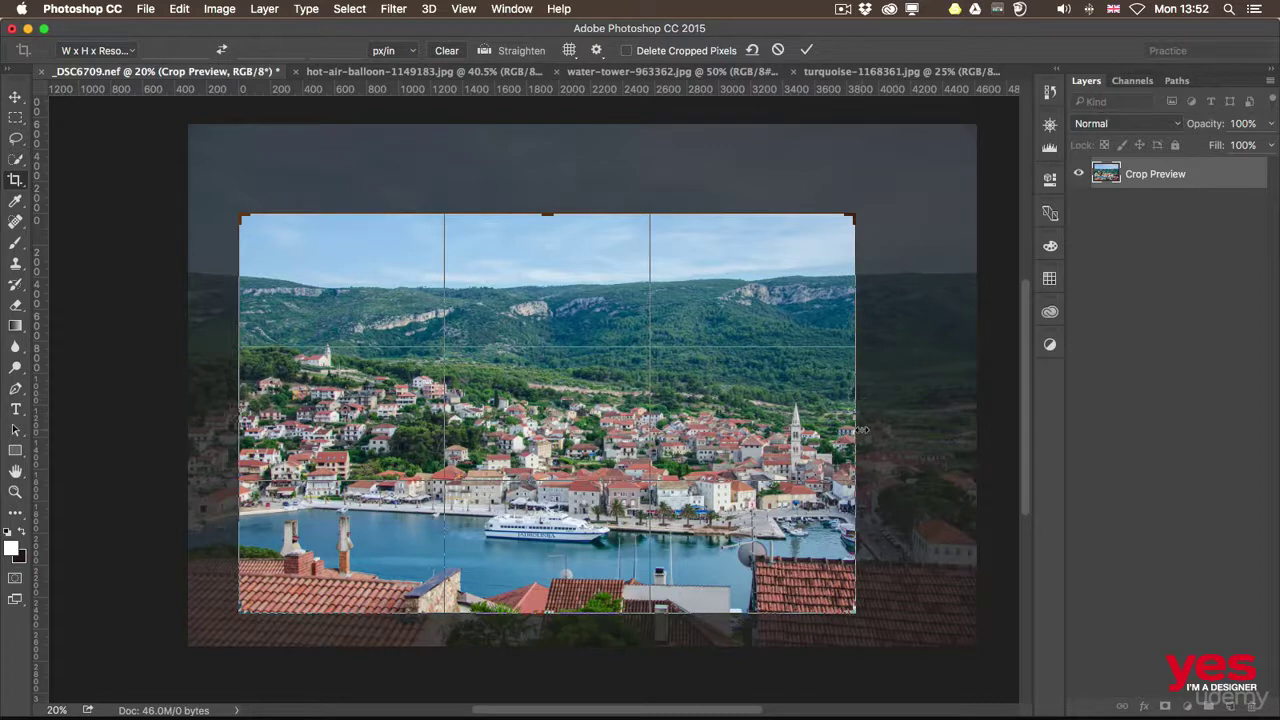
drag(858, 430, 909, 428)
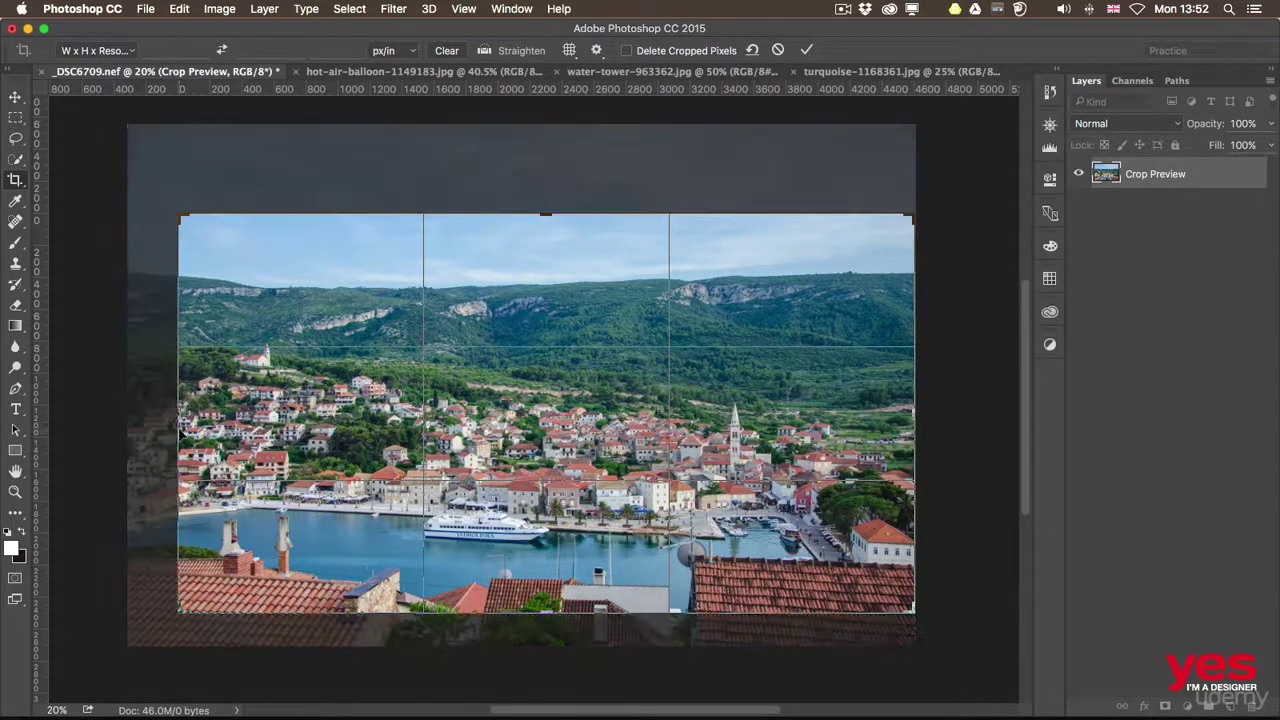
mouse_move(179, 424)
mouse_down()
mouse_move(145, 418)
mouse_move(196, 440)
mouse_up()
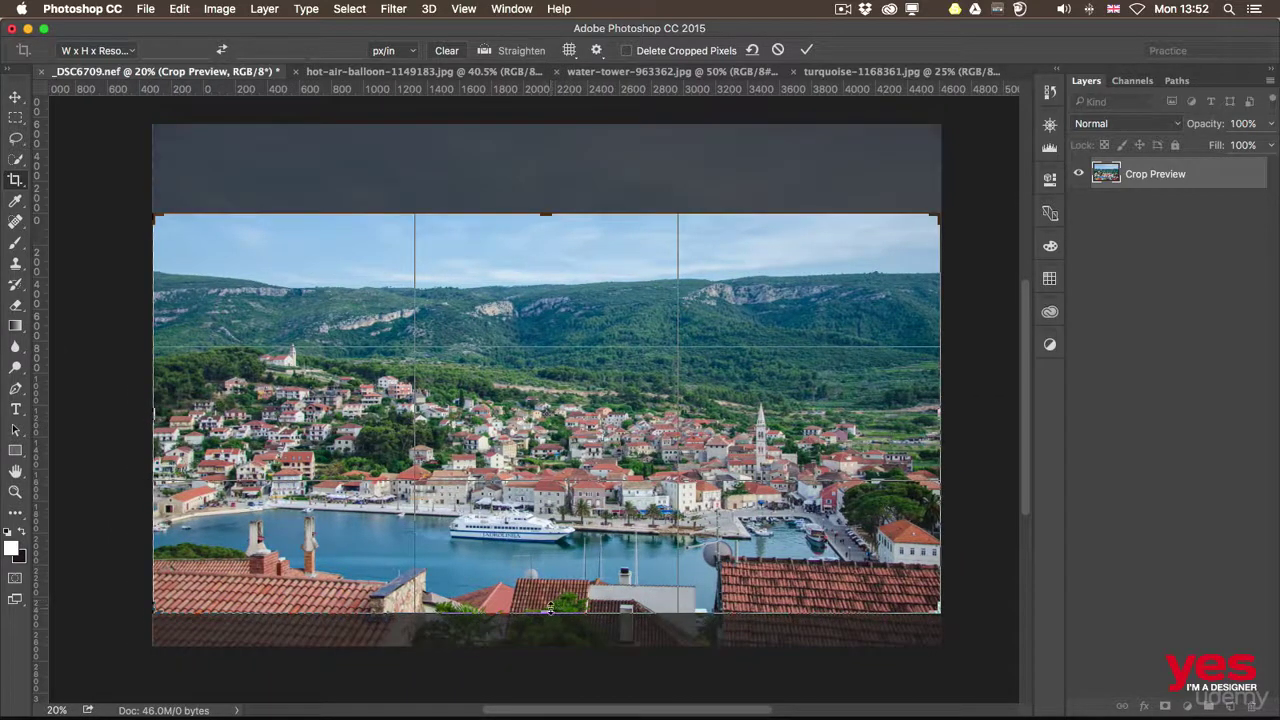
drag(548, 607, 548, 600)
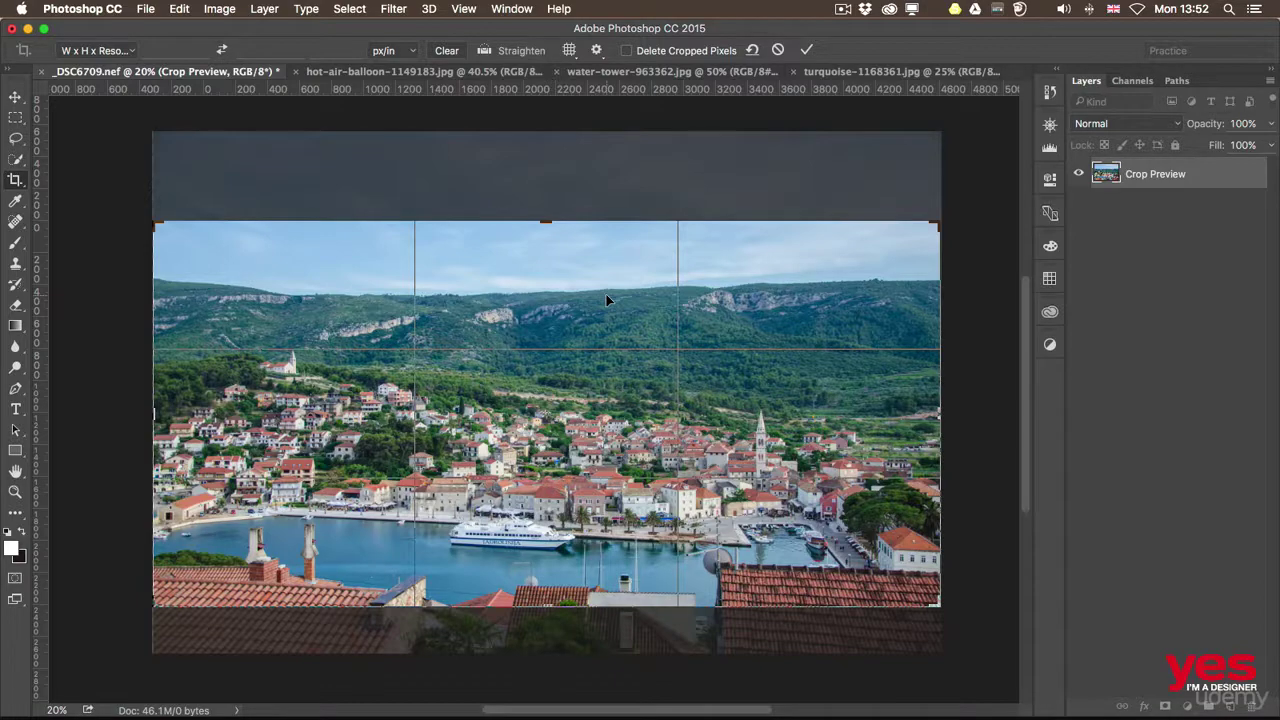
- Constrain the crop to 1 : 1 (Square), shrink the frame and reposition the photo inside it
click(126, 50)
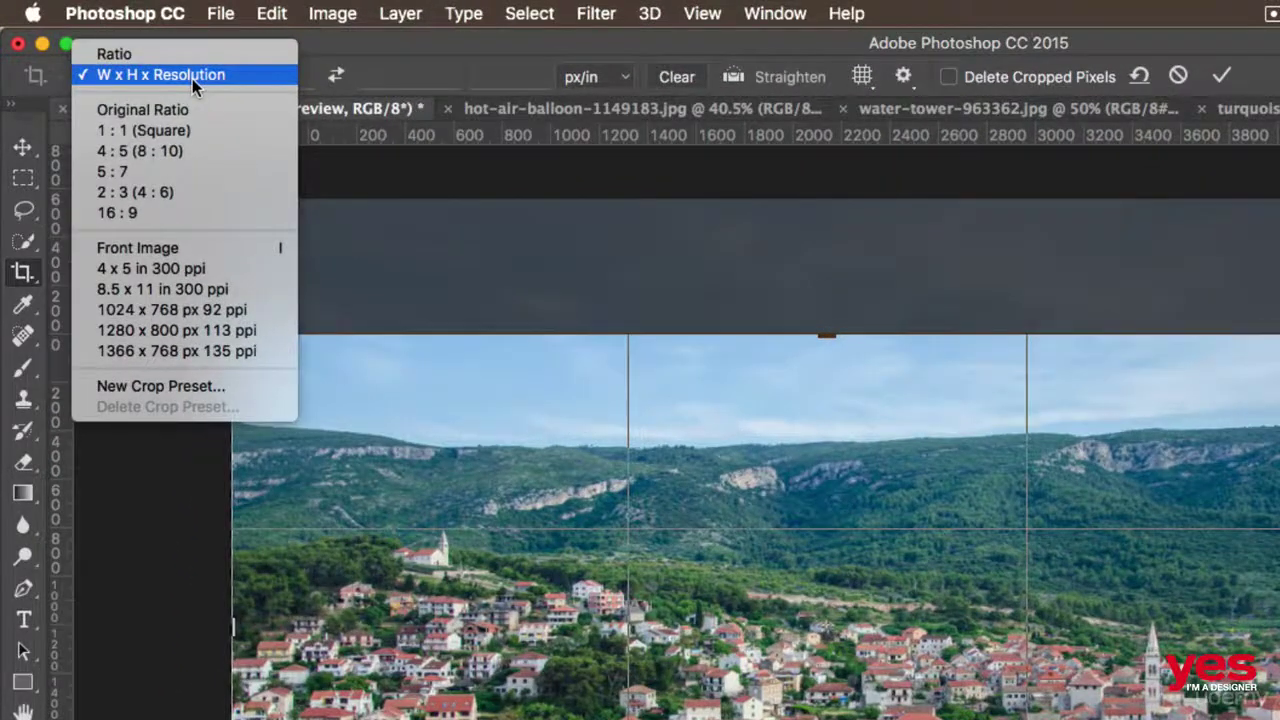
click(127, 135)
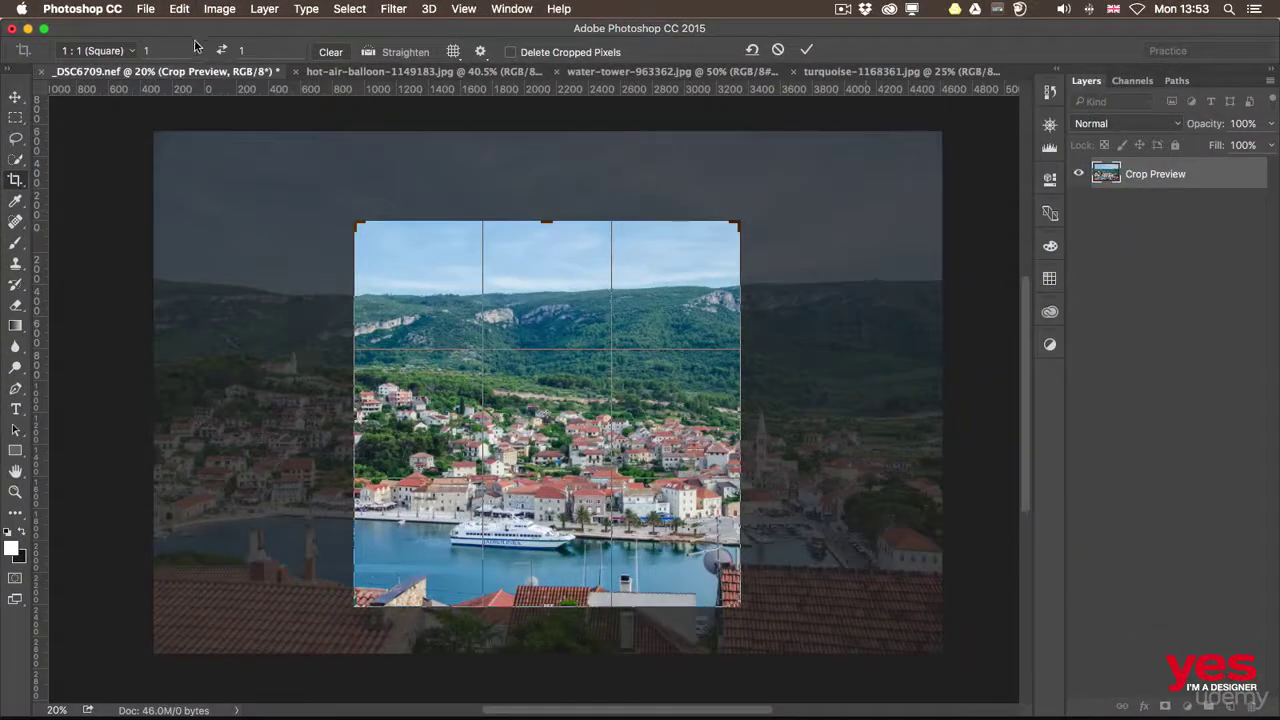
drag(744, 224, 714, 240)
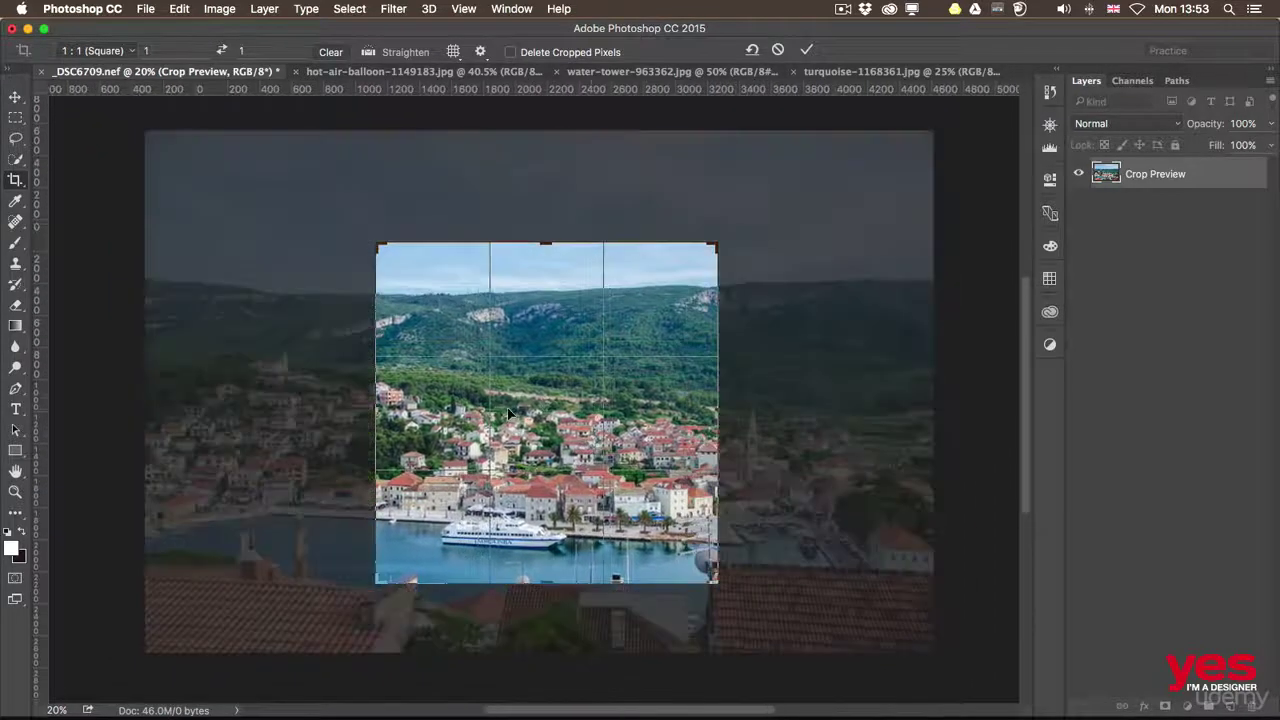
drag(495, 420, 480, 381)
- Try the 5 : 7 crop ratio, replace it with 4 : 5 (8 : 10), and swap its width and height for landscape
click(123, 53)
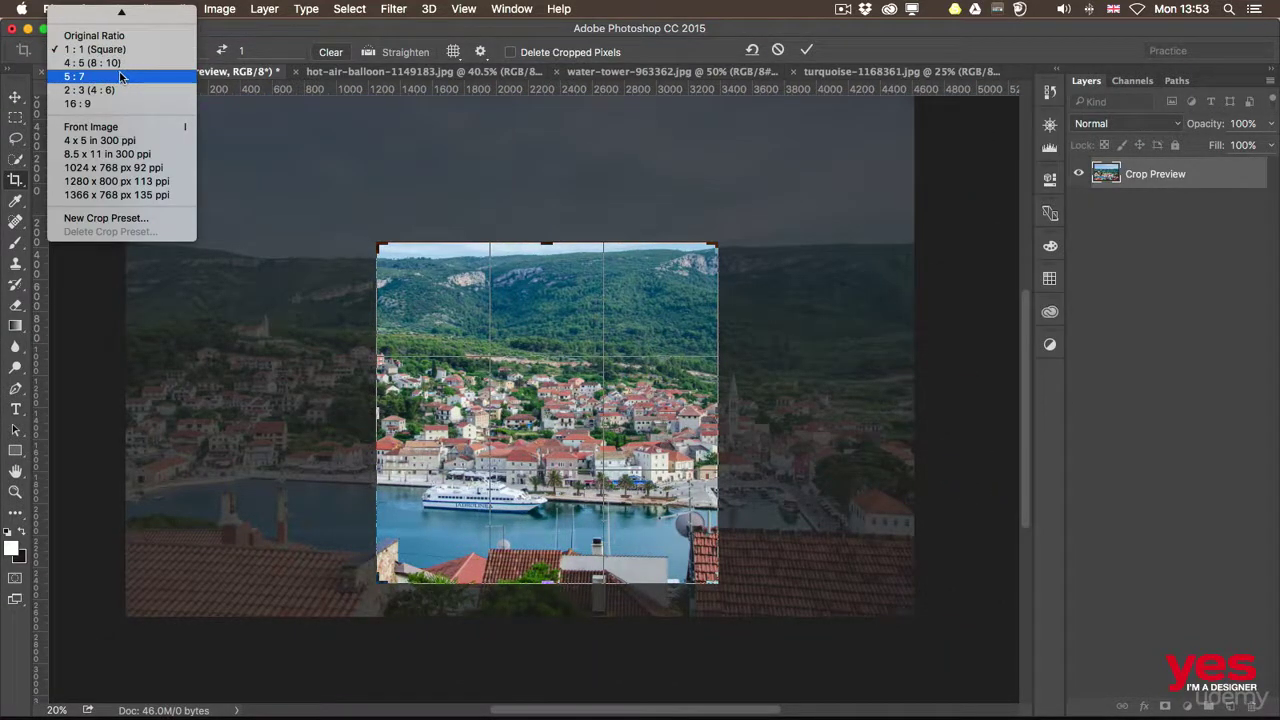
click(108, 77)
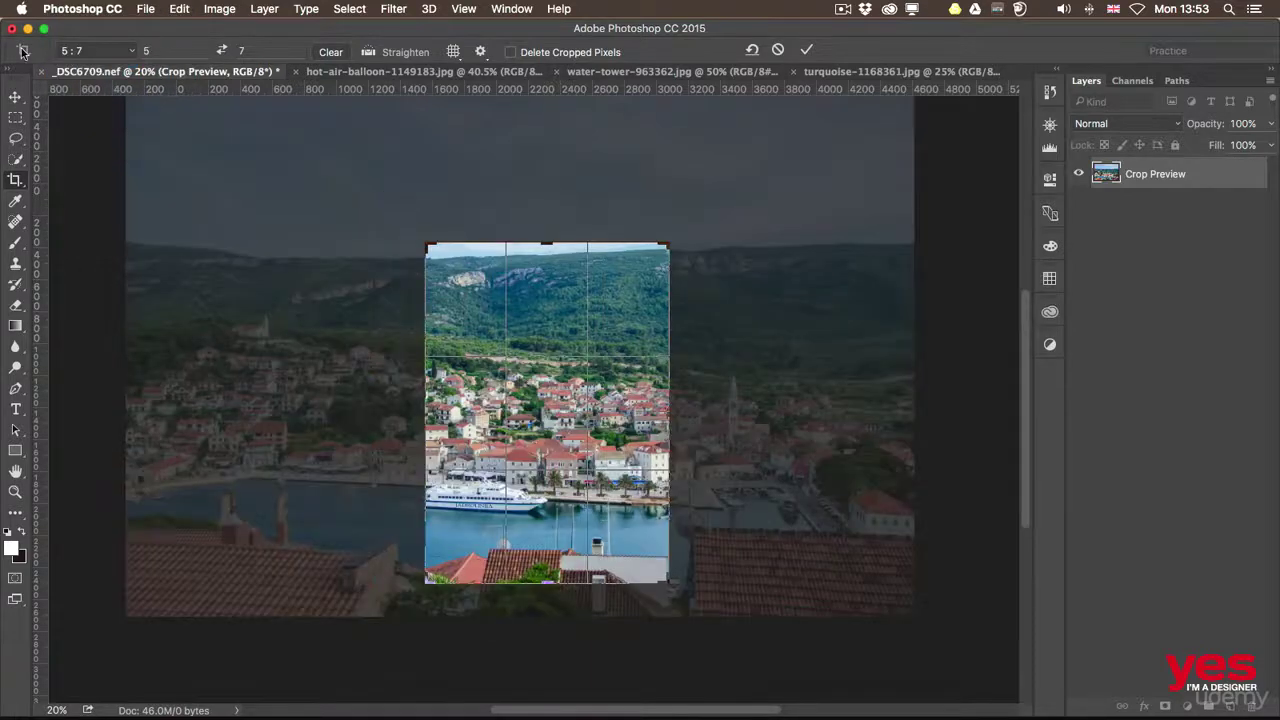
click(88, 49)
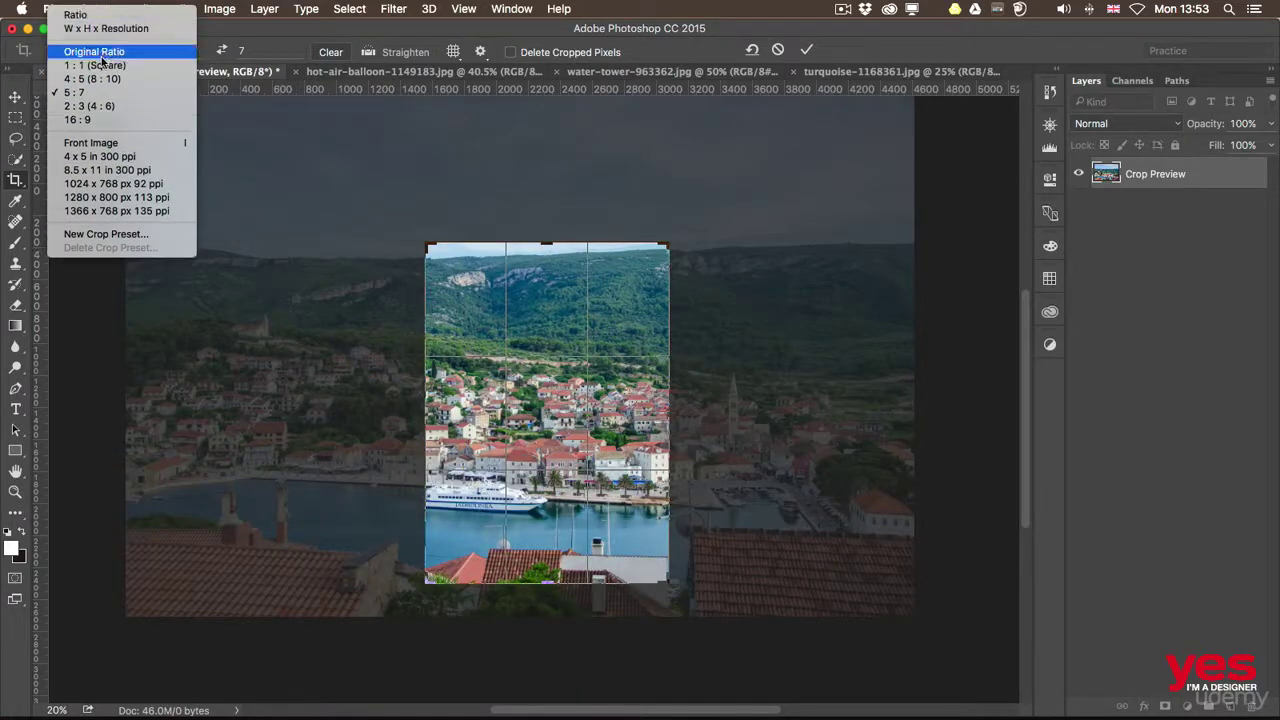
click(98, 76)
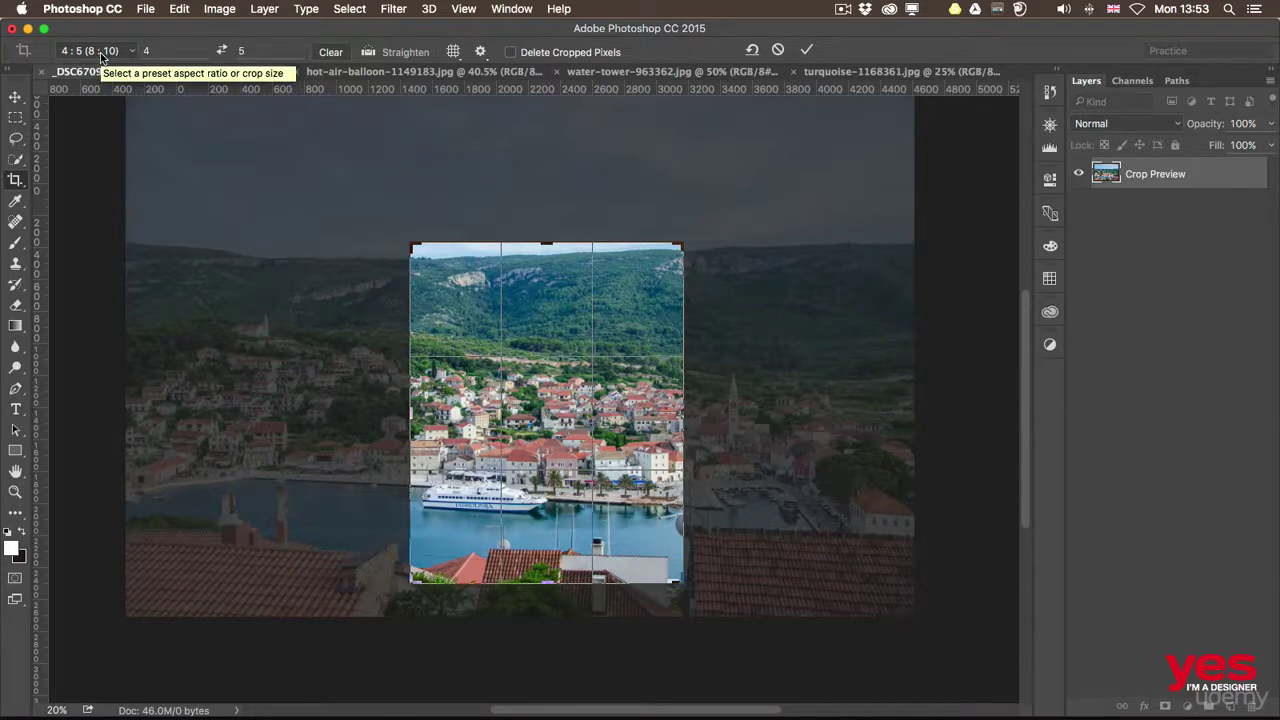
click(221, 52)
click(221, 52)
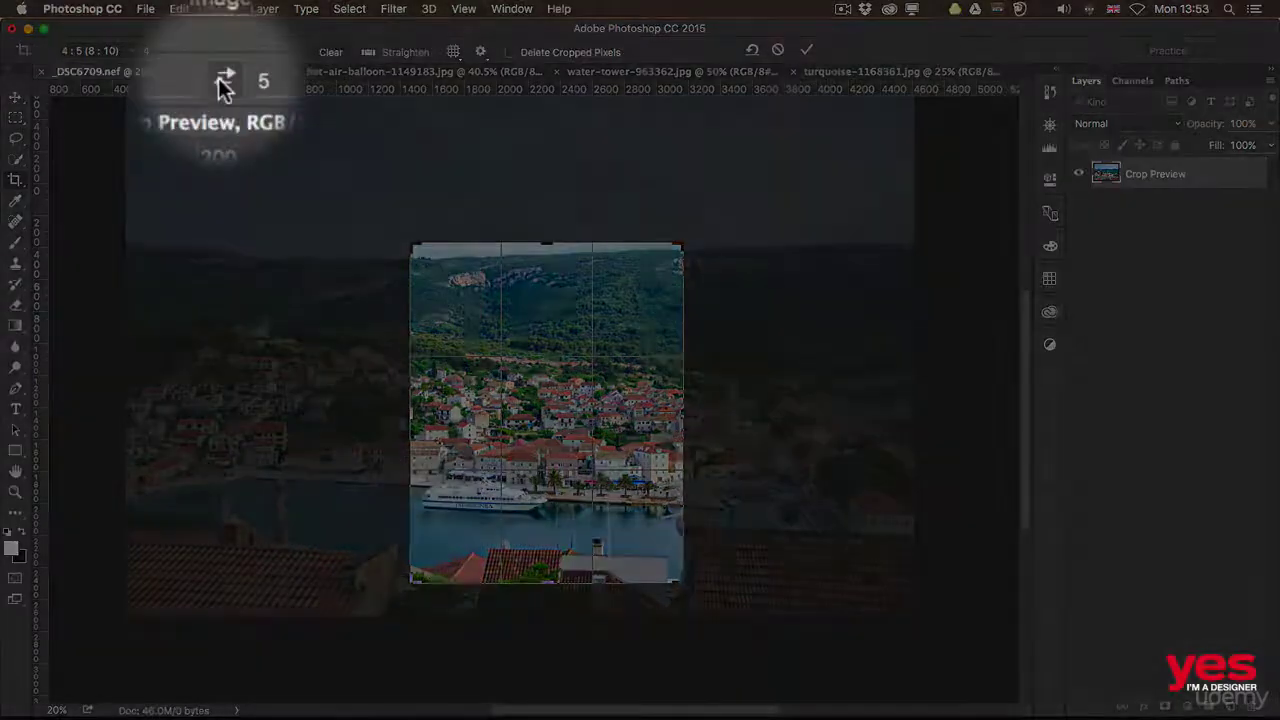
click(221, 52)
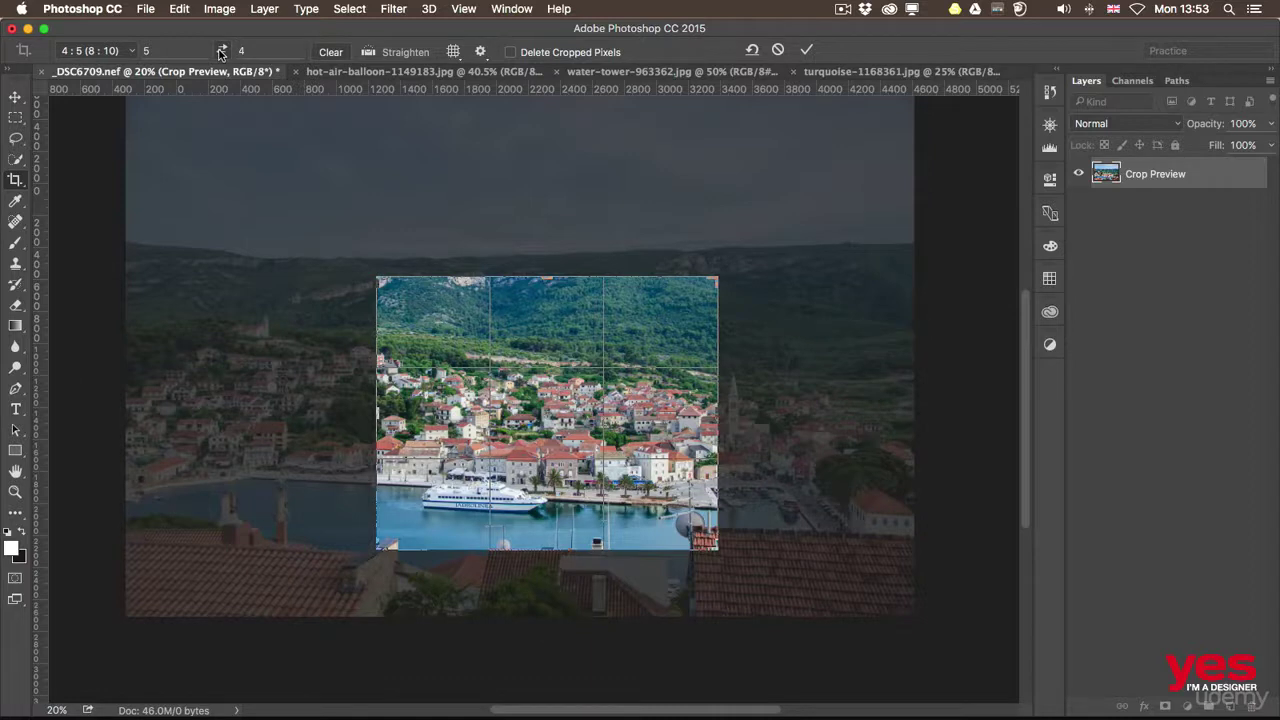
- Set the crop preset to W x H x Resolution, freely enlarge the frame to include more sky and town, and apply the crop
click(86, 52)
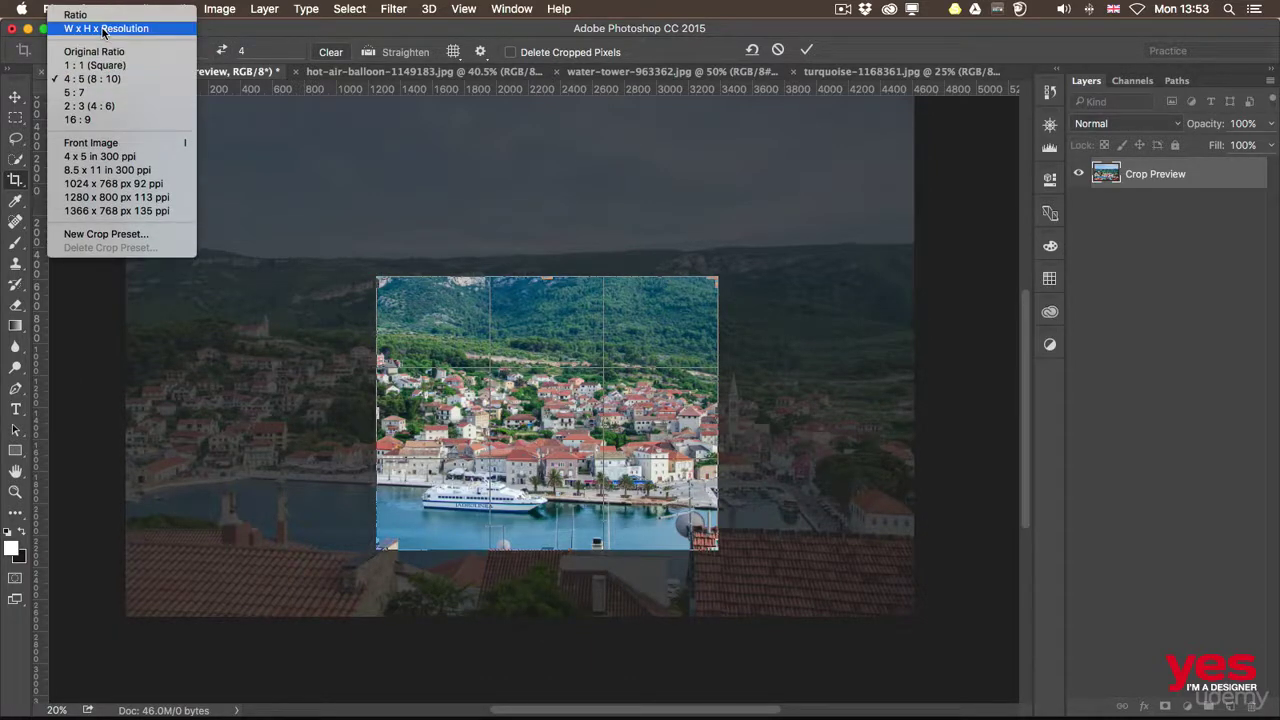
click(103, 29)
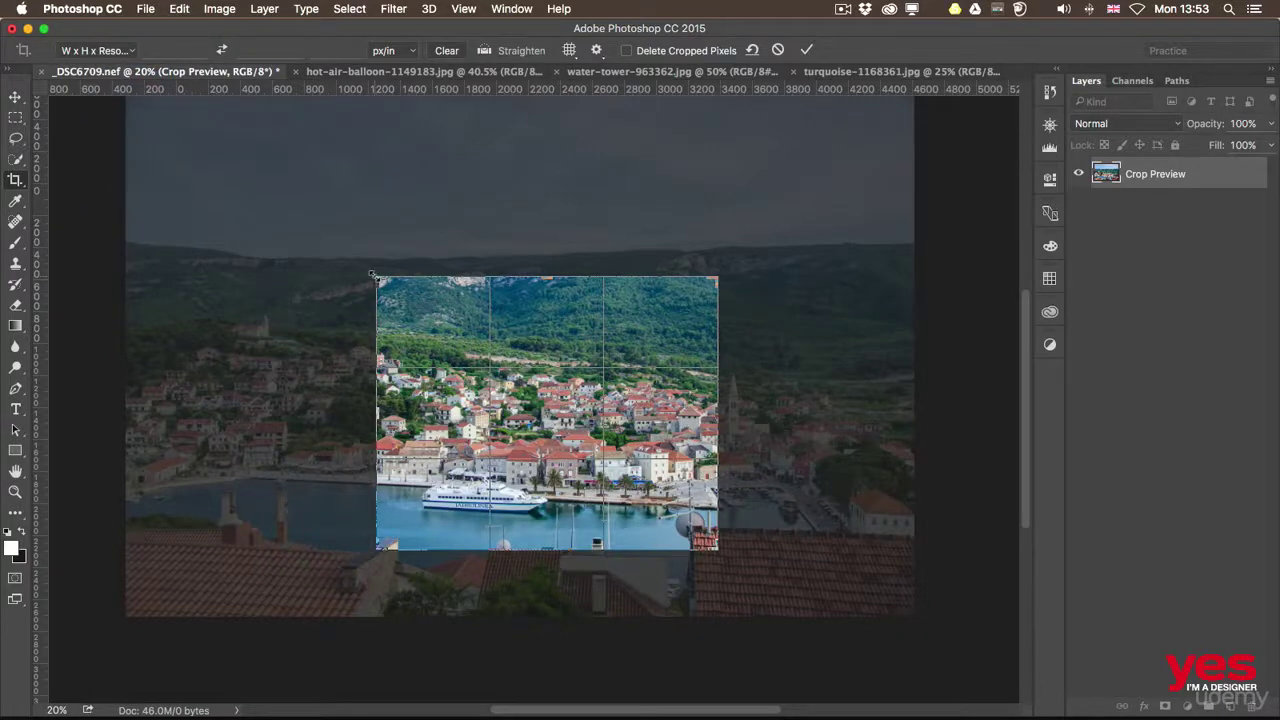
drag(372, 274, 302, 210)
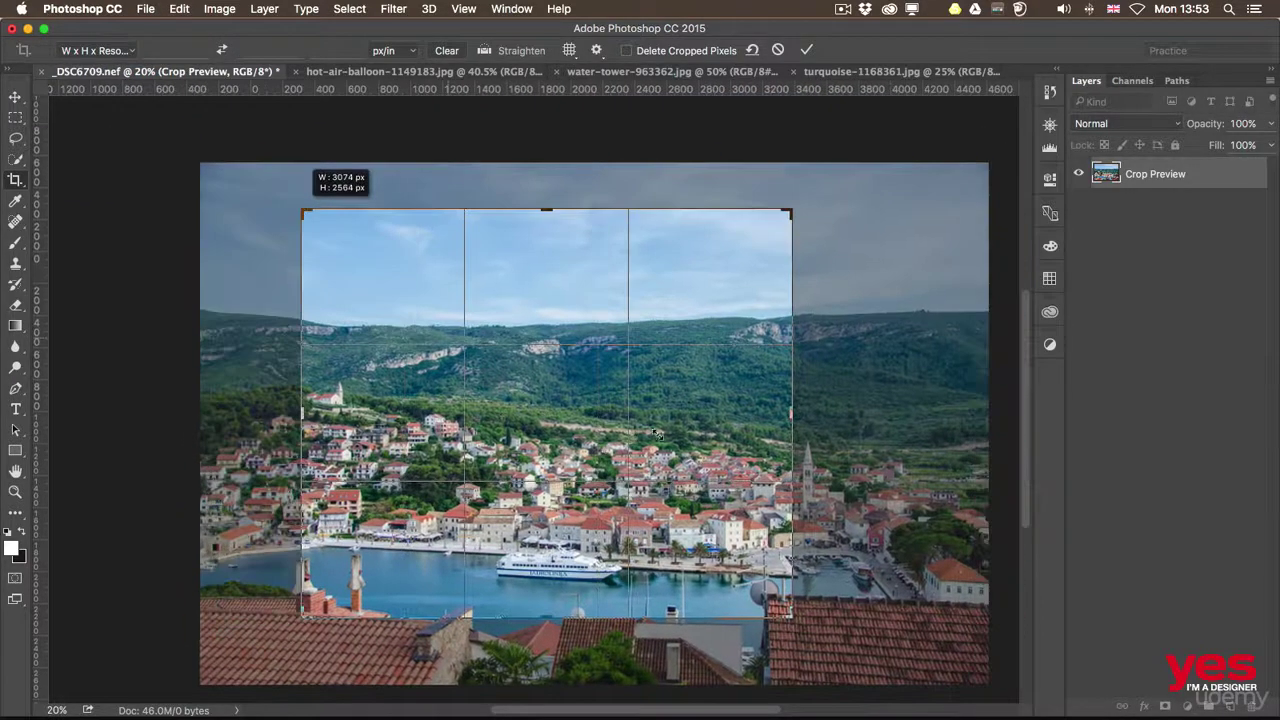
drag(792, 614, 848, 624)
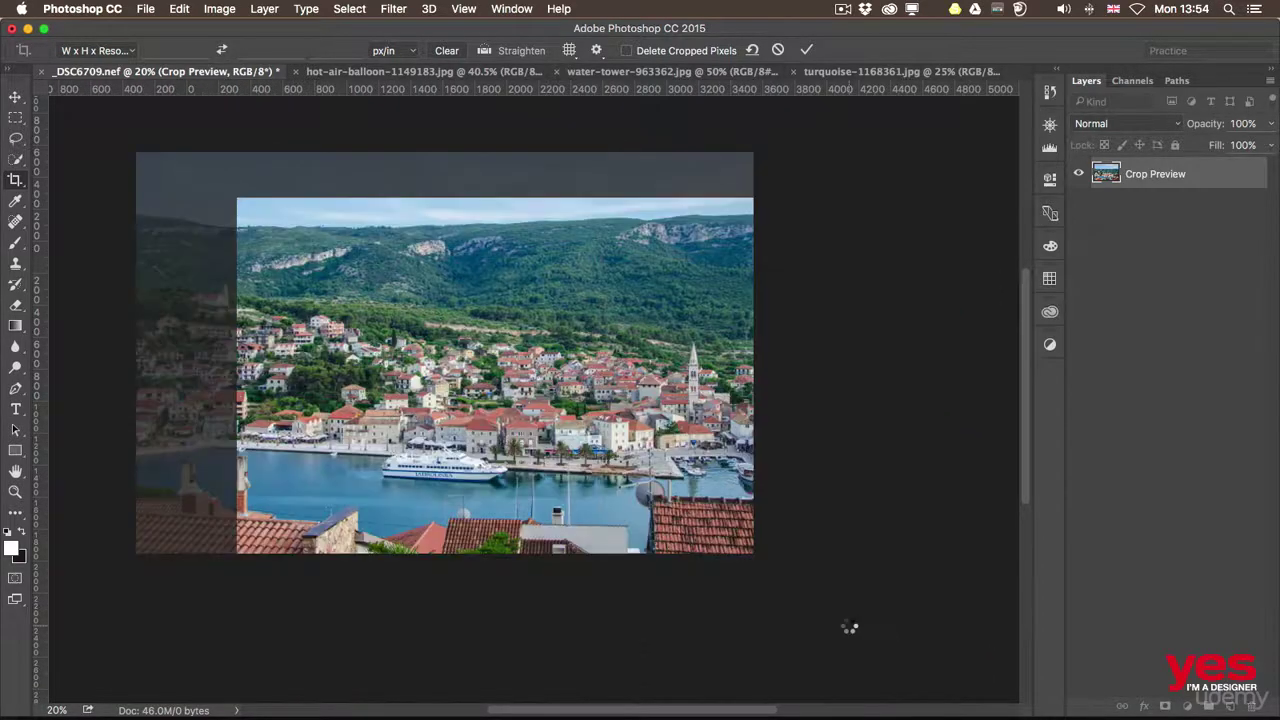
key(Return)
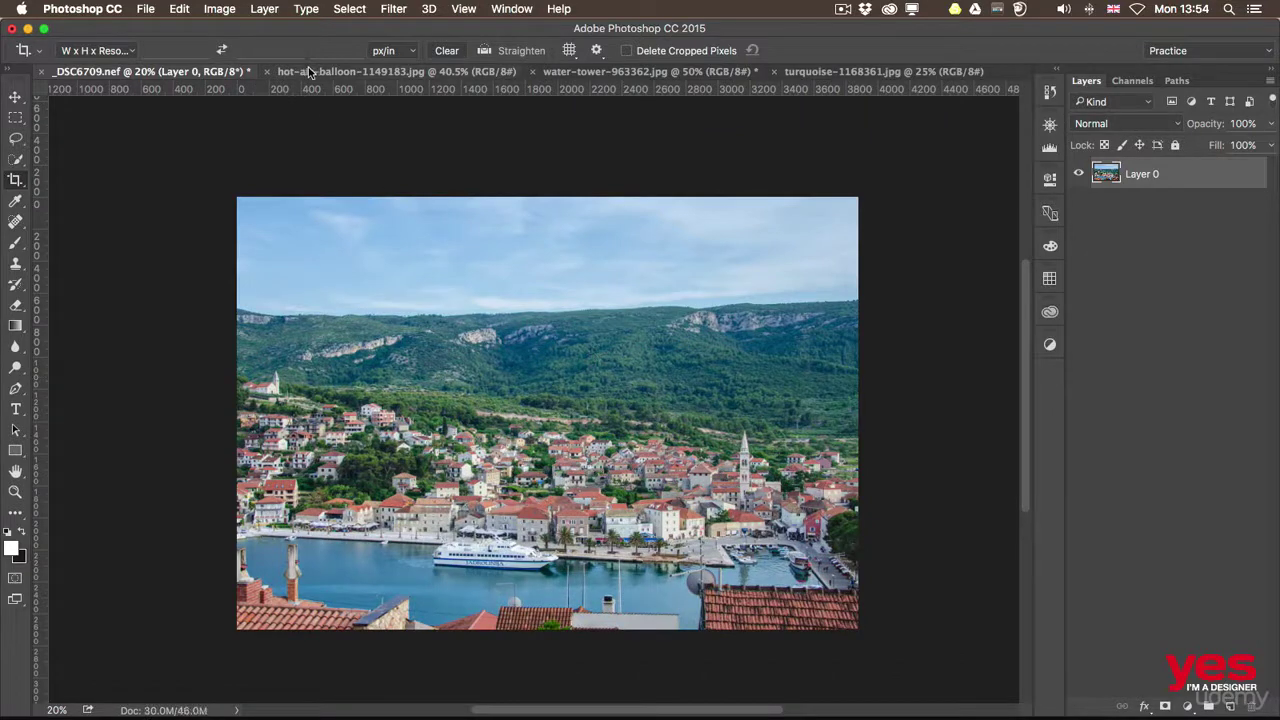
- In hot-air-balloon-1149183.jpg, trim the crop frame's upper and lower edges until the shoreline aligns with the lower thirds line
click(305, 71)
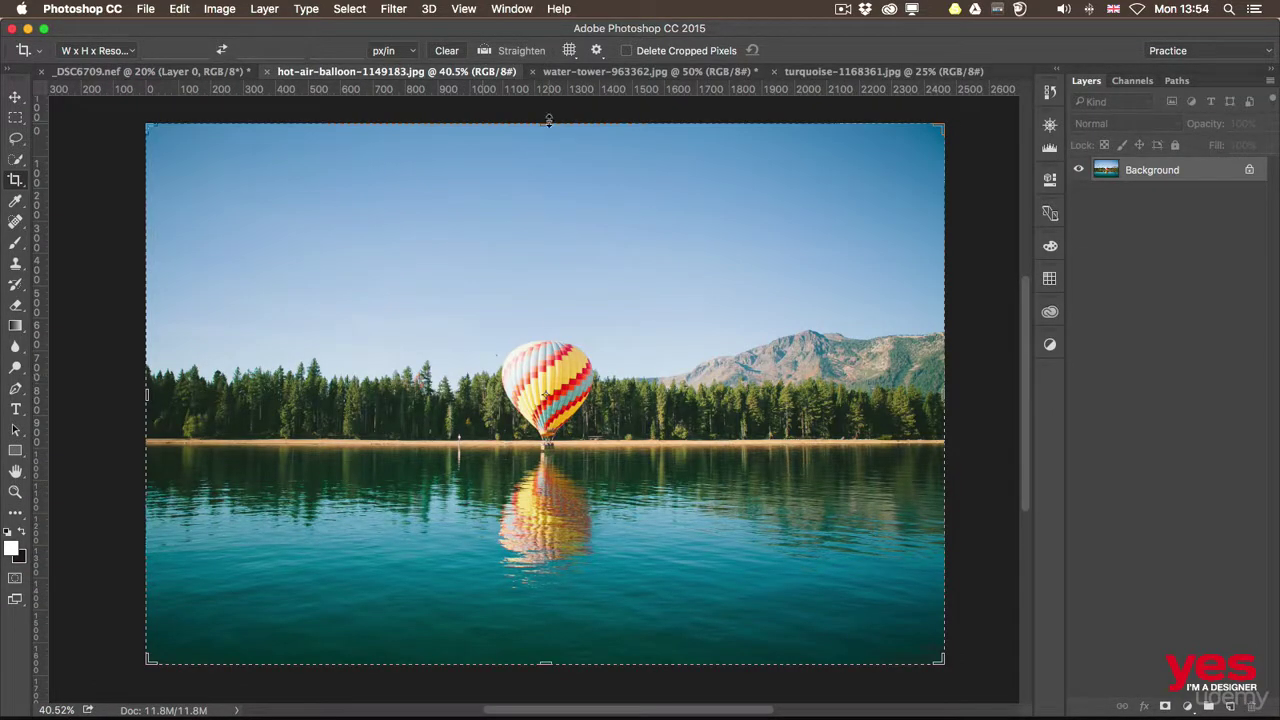
drag(548, 124, 548, 152)
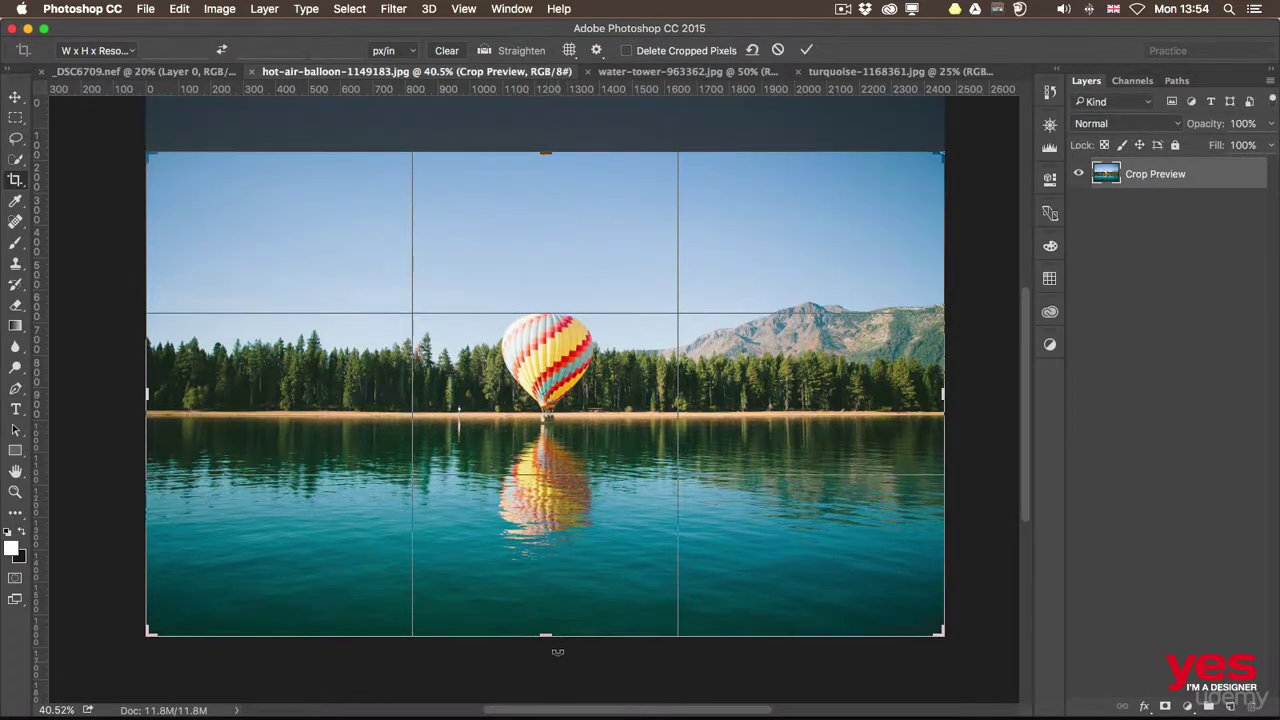
drag(550, 634, 550, 588)
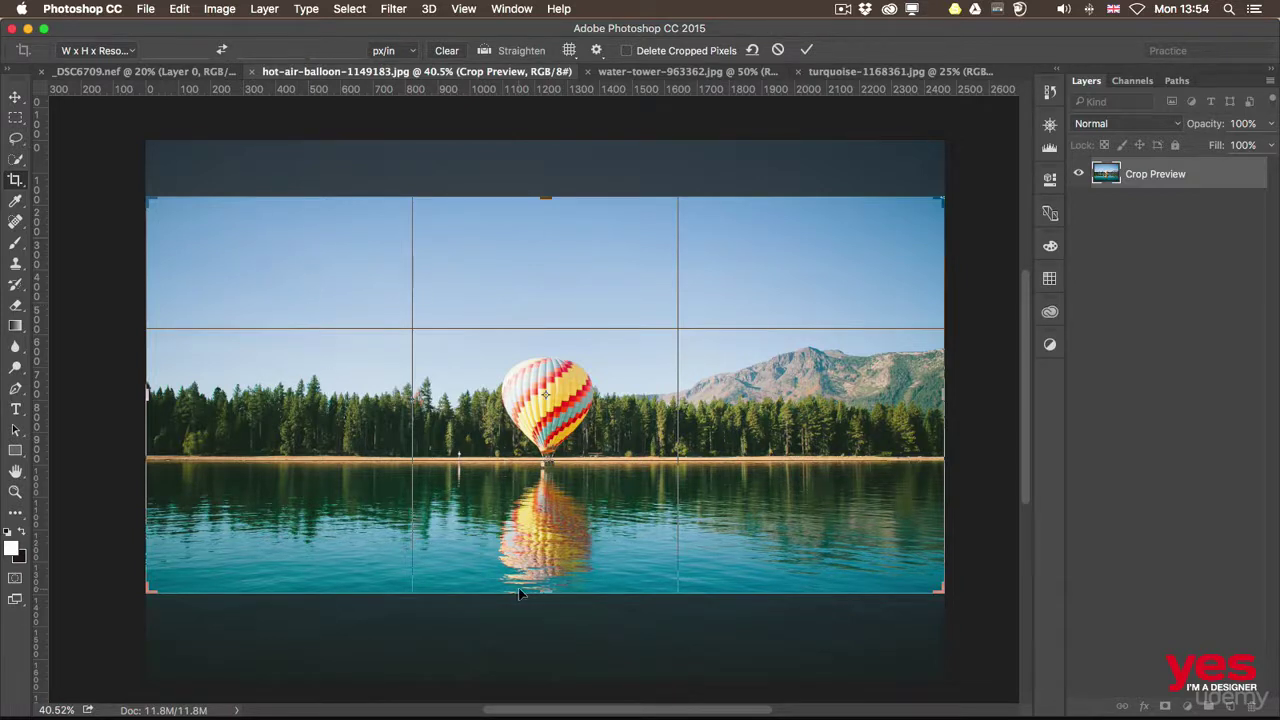
drag(544, 591, 545, 612)
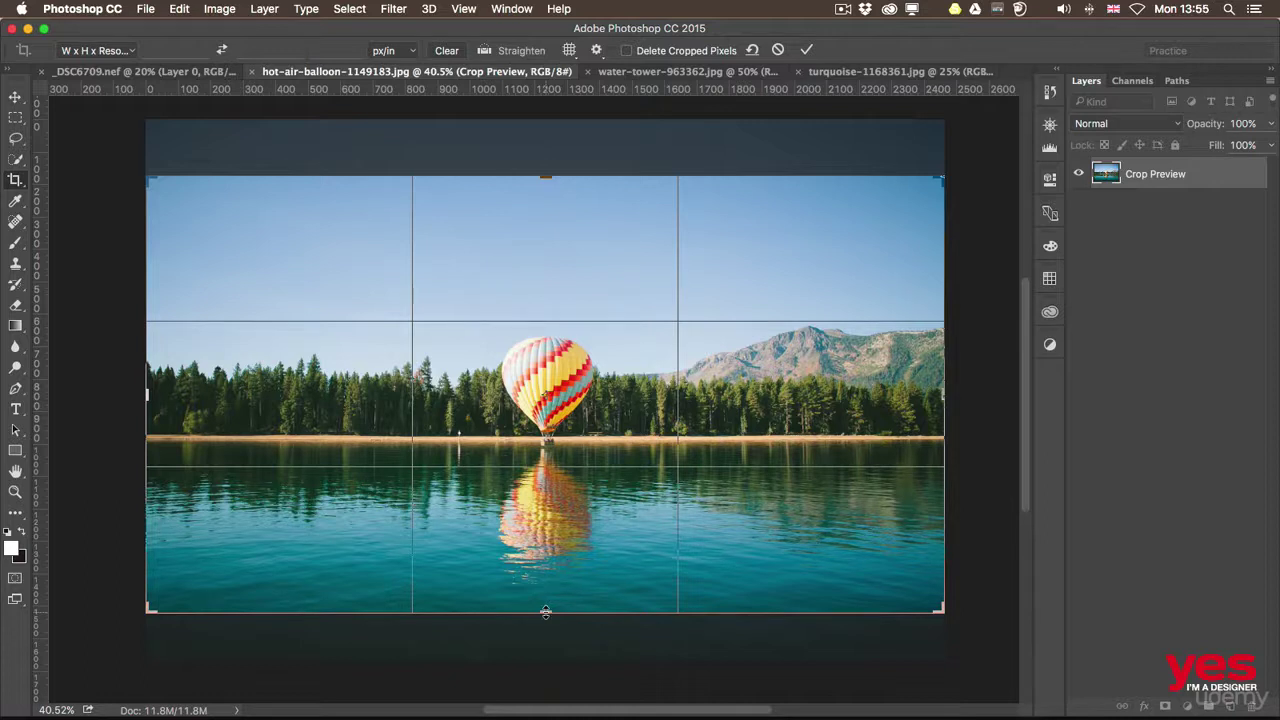
drag(545, 612, 543, 592)
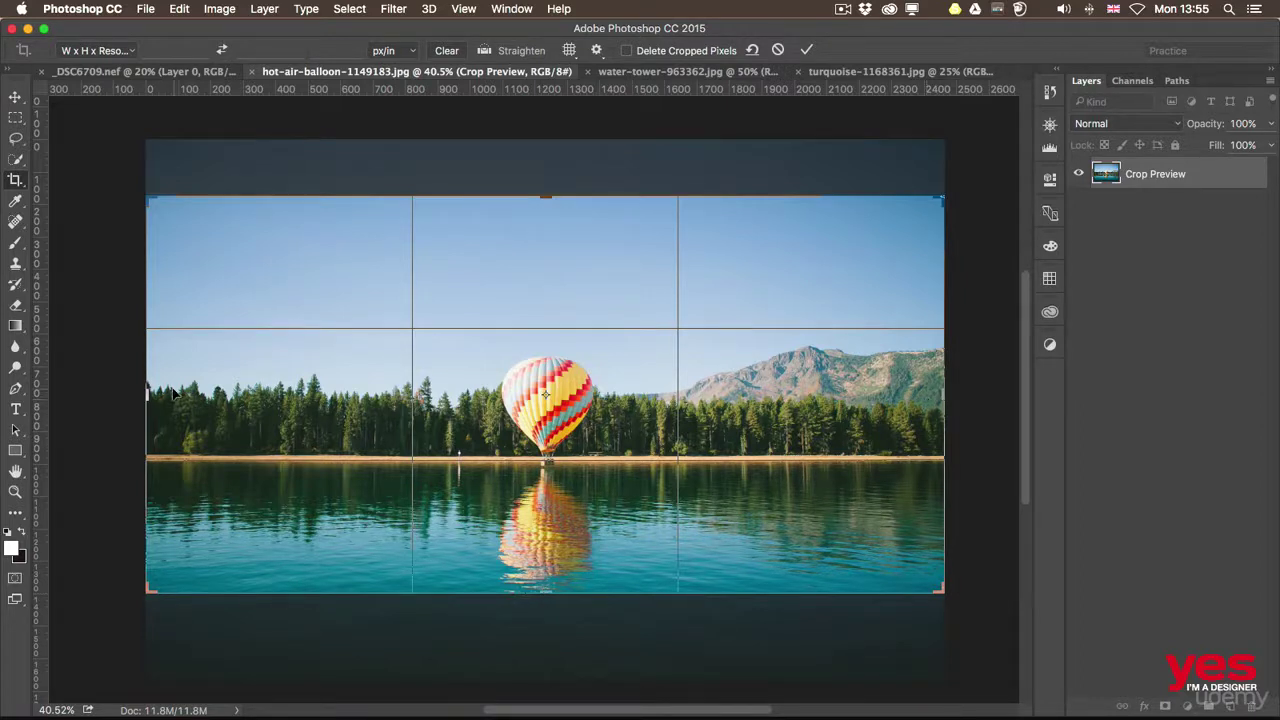
- Narrow the crop to about 1822 px wide, compare balloon placements, then place it on the left thirds line and apply the crop
drag(148, 393, 251, 395)
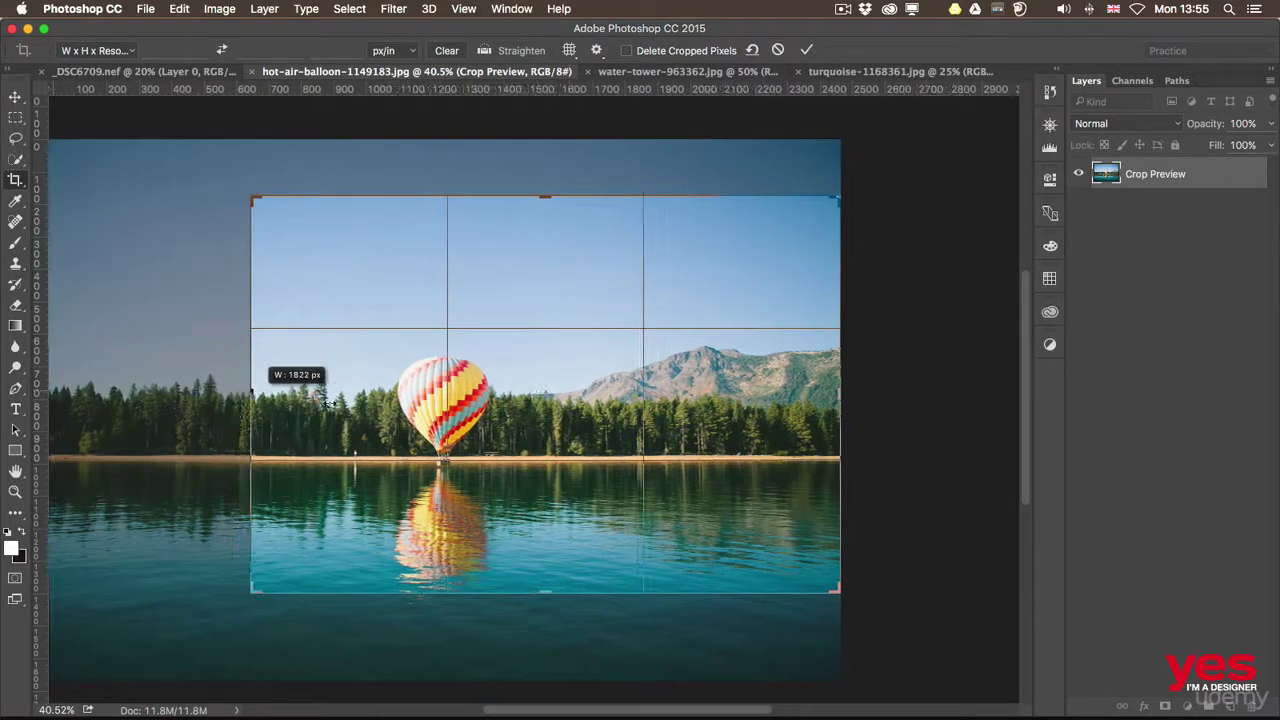
drag(518, 418, 710, 424)
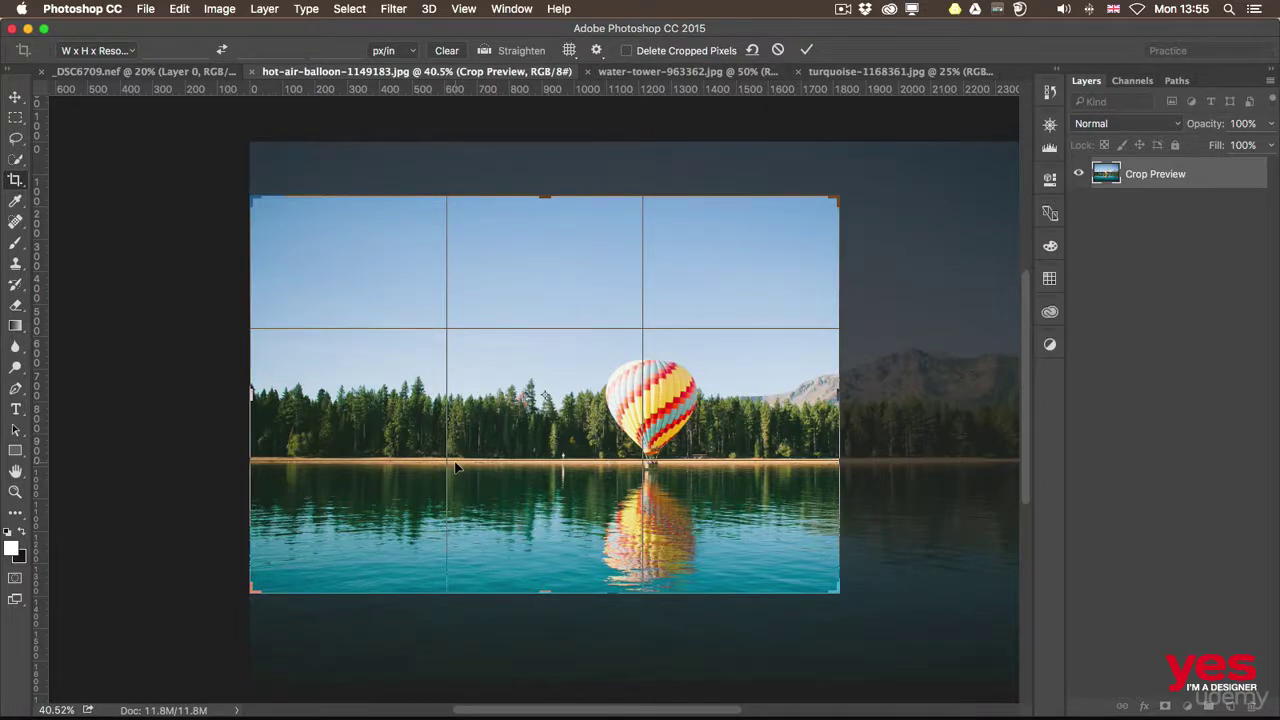
drag(553, 446, 545, 443)
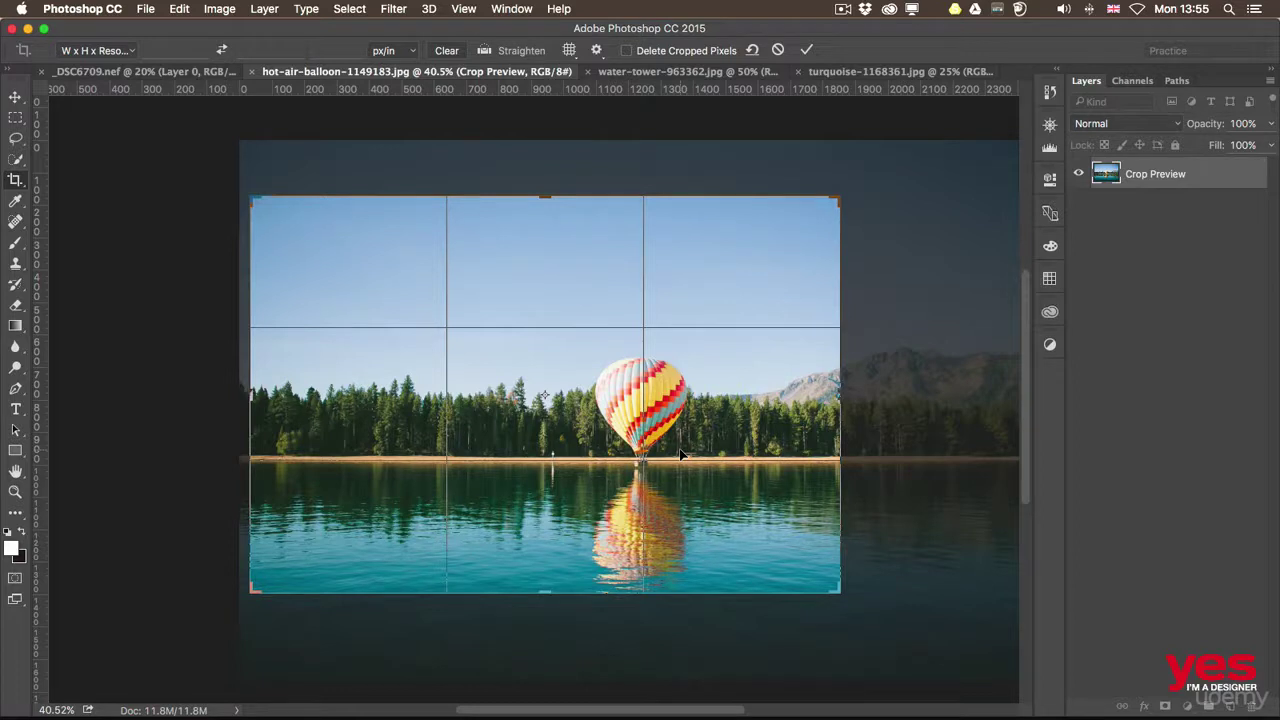
drag(713, 432, 597, 443)
key(Return)
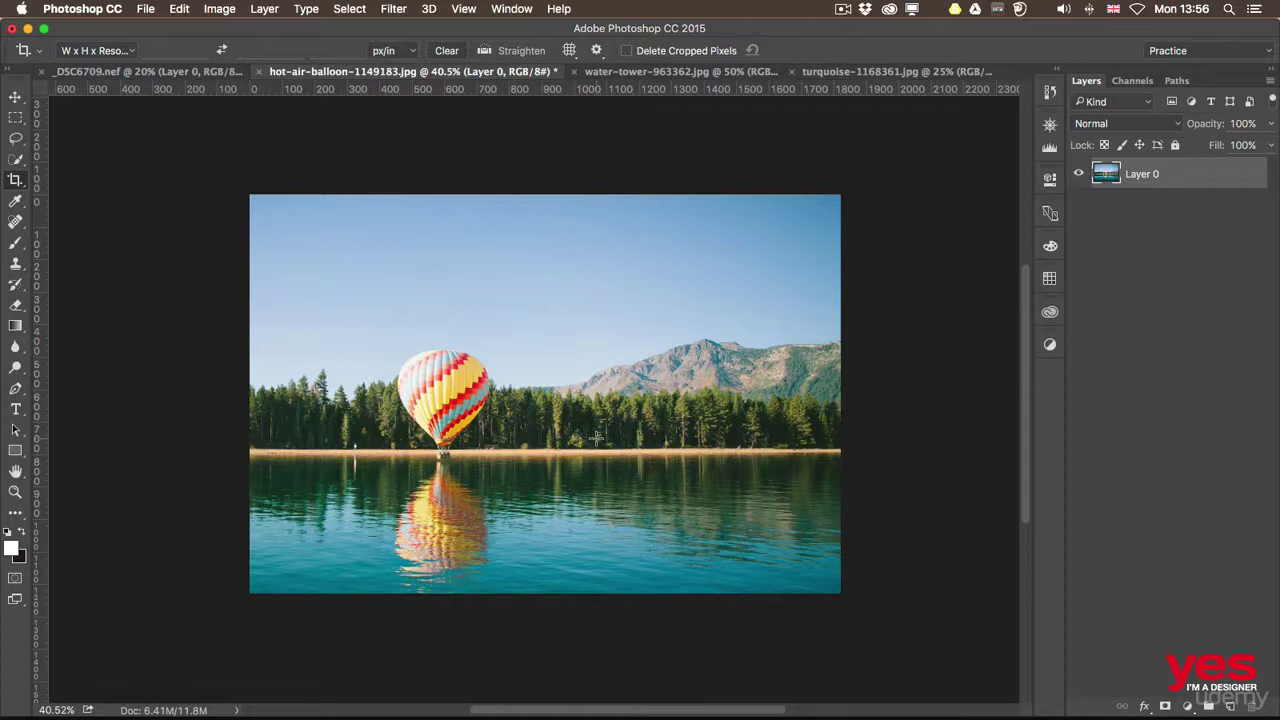
- Reopen the balloon photo's crop and cycle its composition overlay from Rule of Thirds to other guides such as Diagonal
click(525, 432)
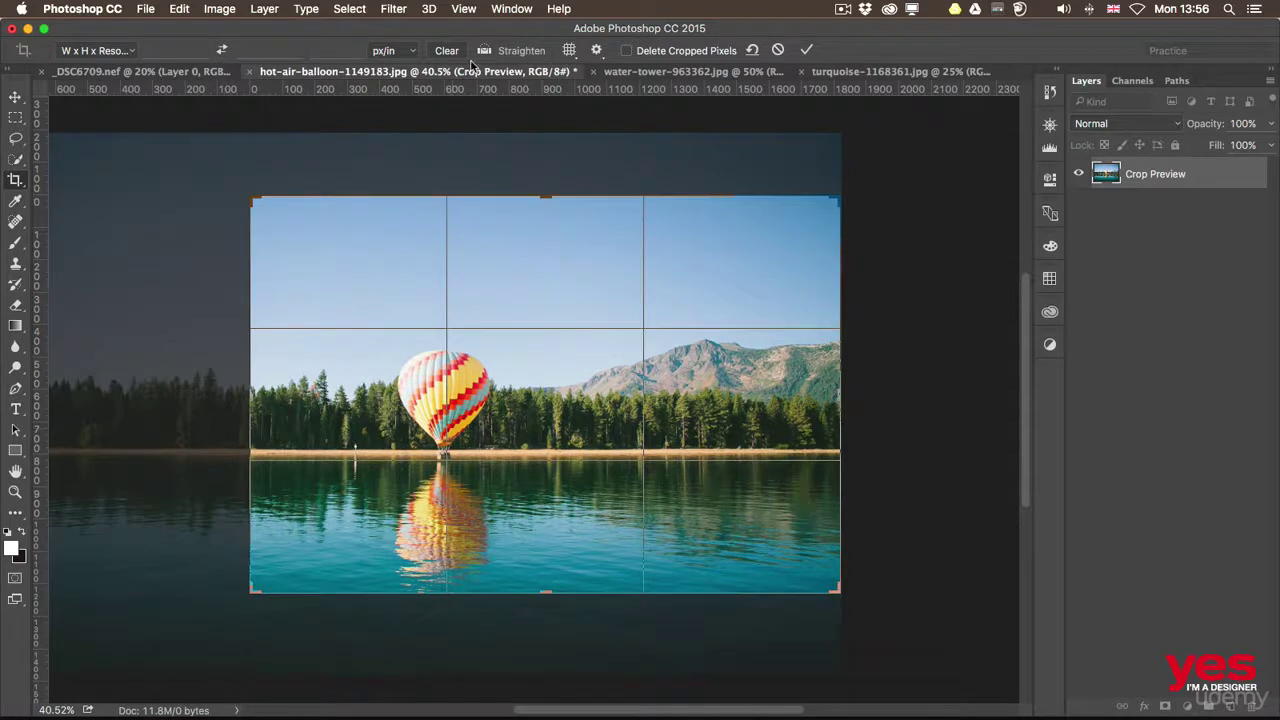
click(569, 50)
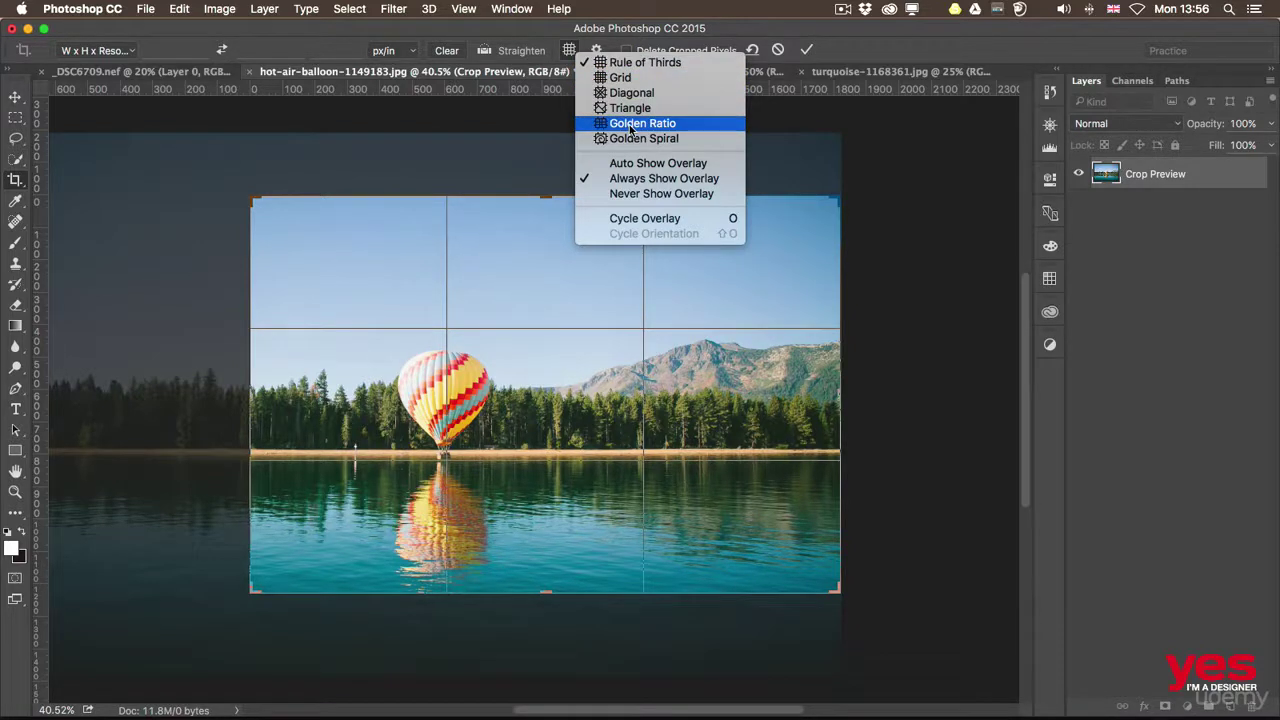
key(o)
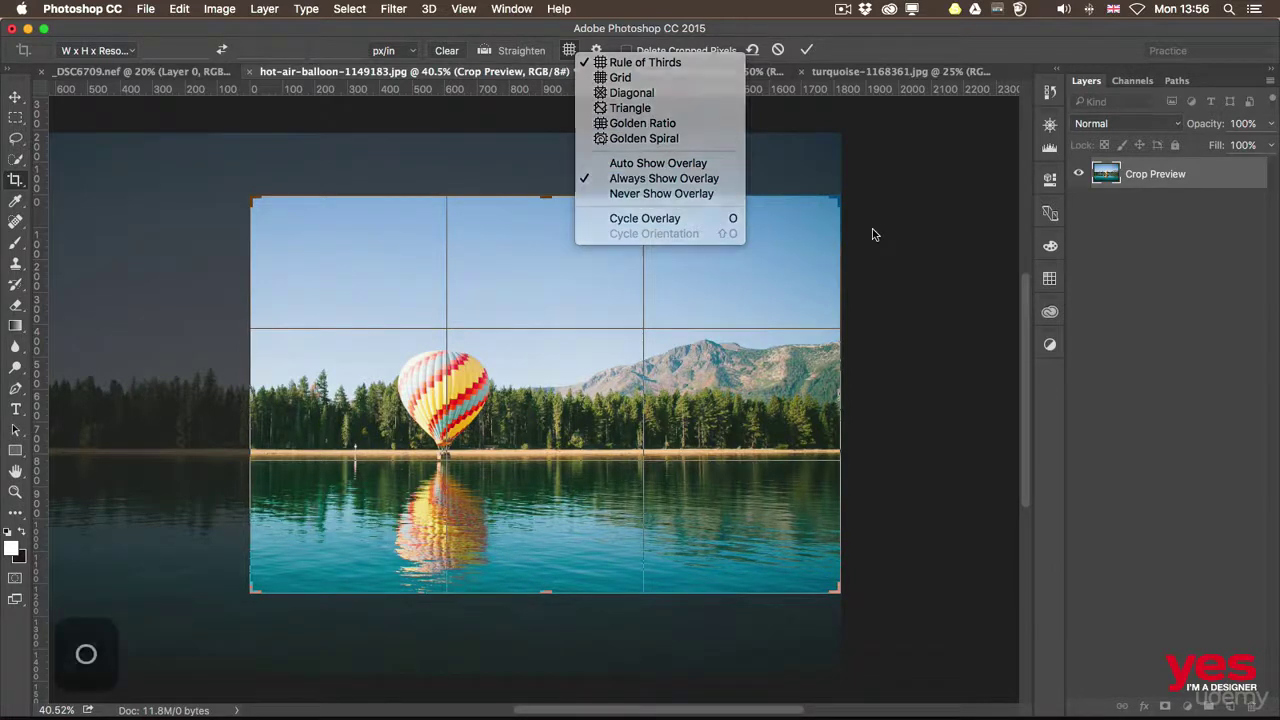
key(o)
key(o)
key(o)
key(o)
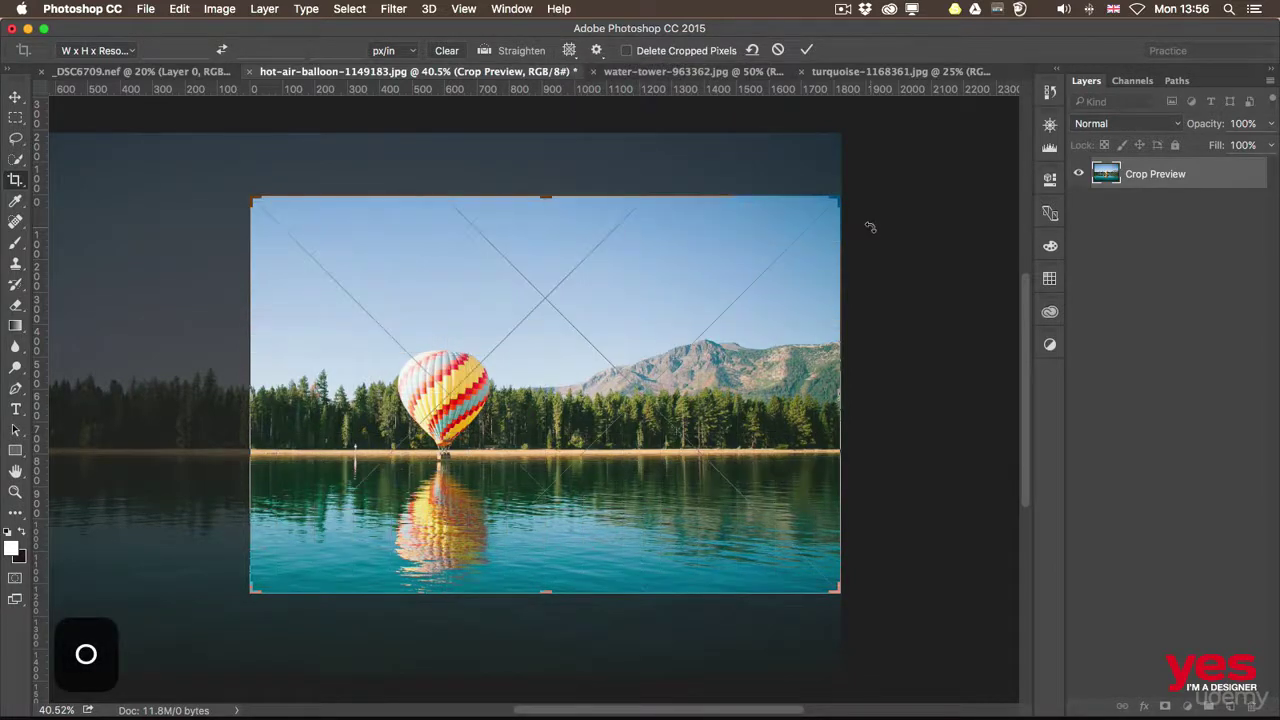
- Switch the balloon photo's crop overlay to the next composition guide
key(o)
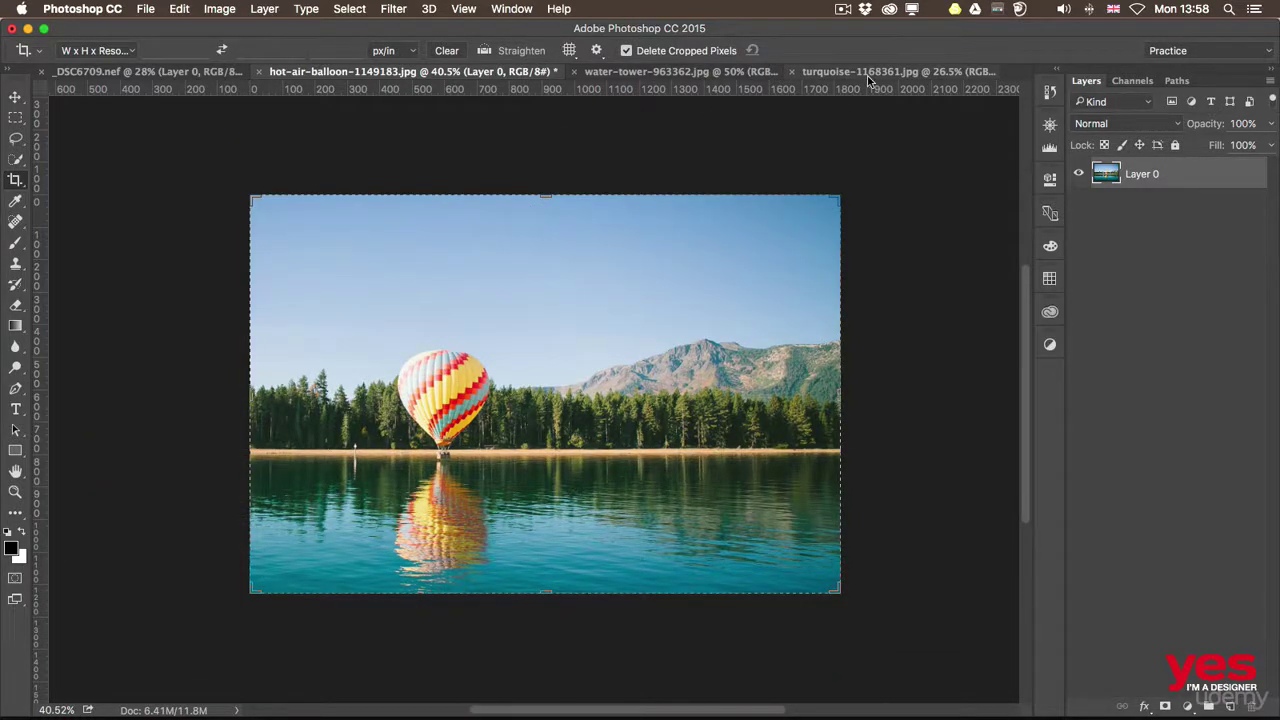
- In turquoise-1168361.jpg, extend the crop frame beyond the photo on all four sides to create a border around it
click(868, 71)
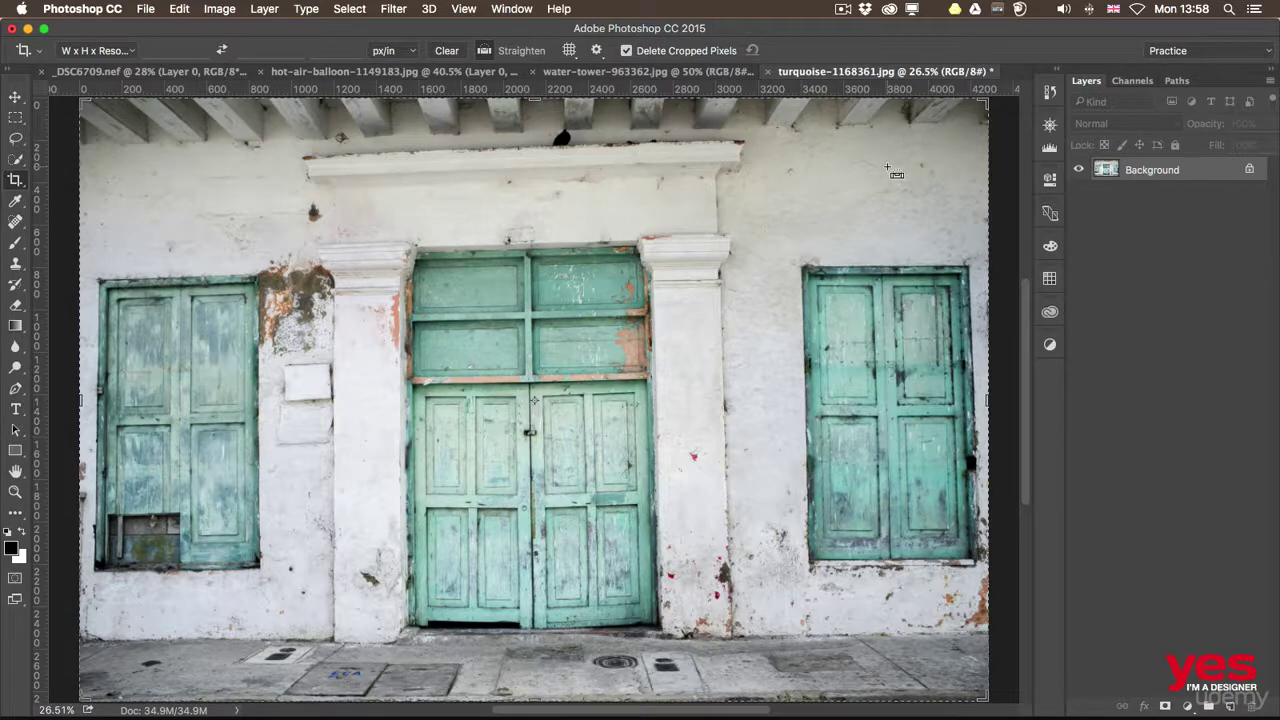
key(super+minus)
key(super+minus)
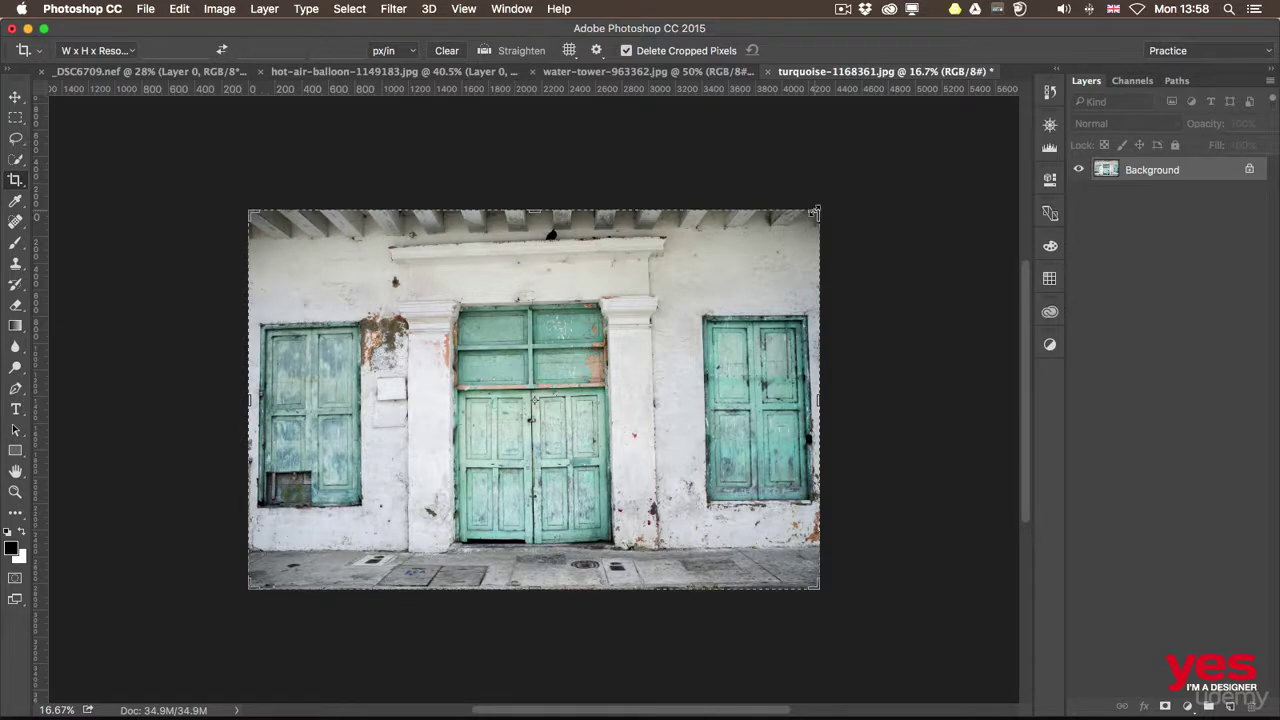
mouse_move(814, 213)
mouse_down()
mouse_move(837, 194)
mouse_move(828, 202)
mouse_up()
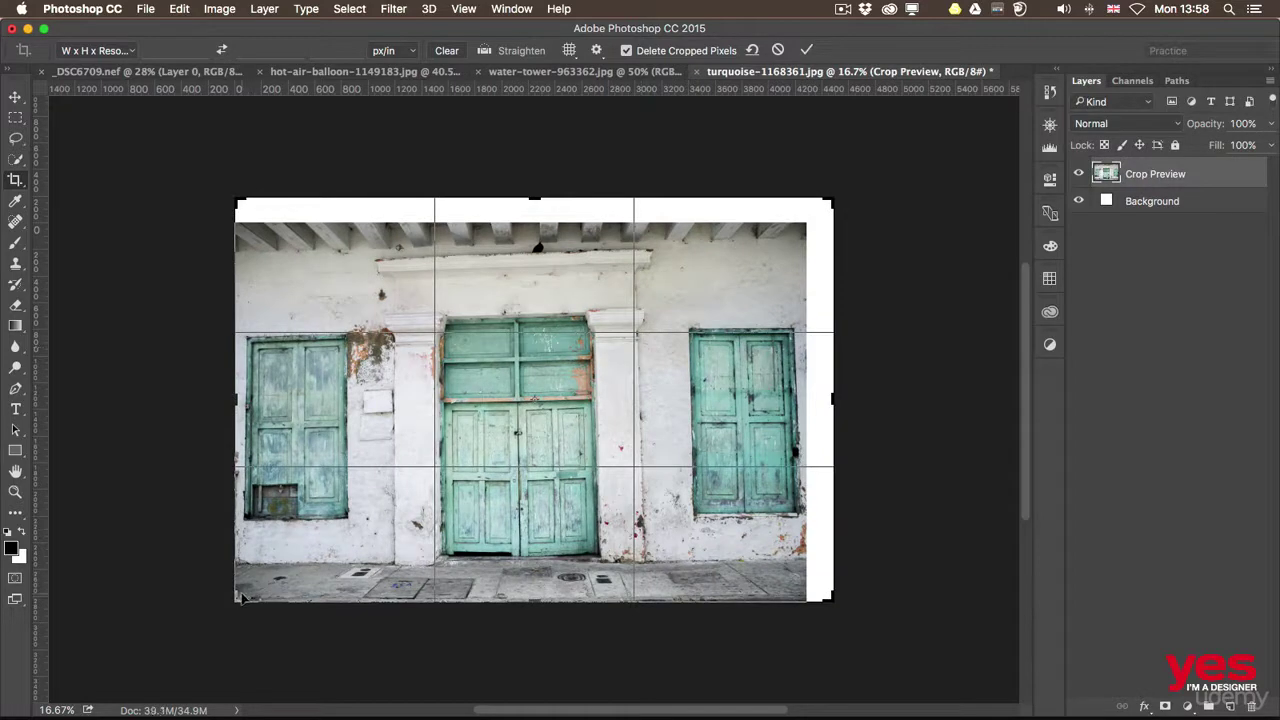
drag(237, 597, 220, 606)
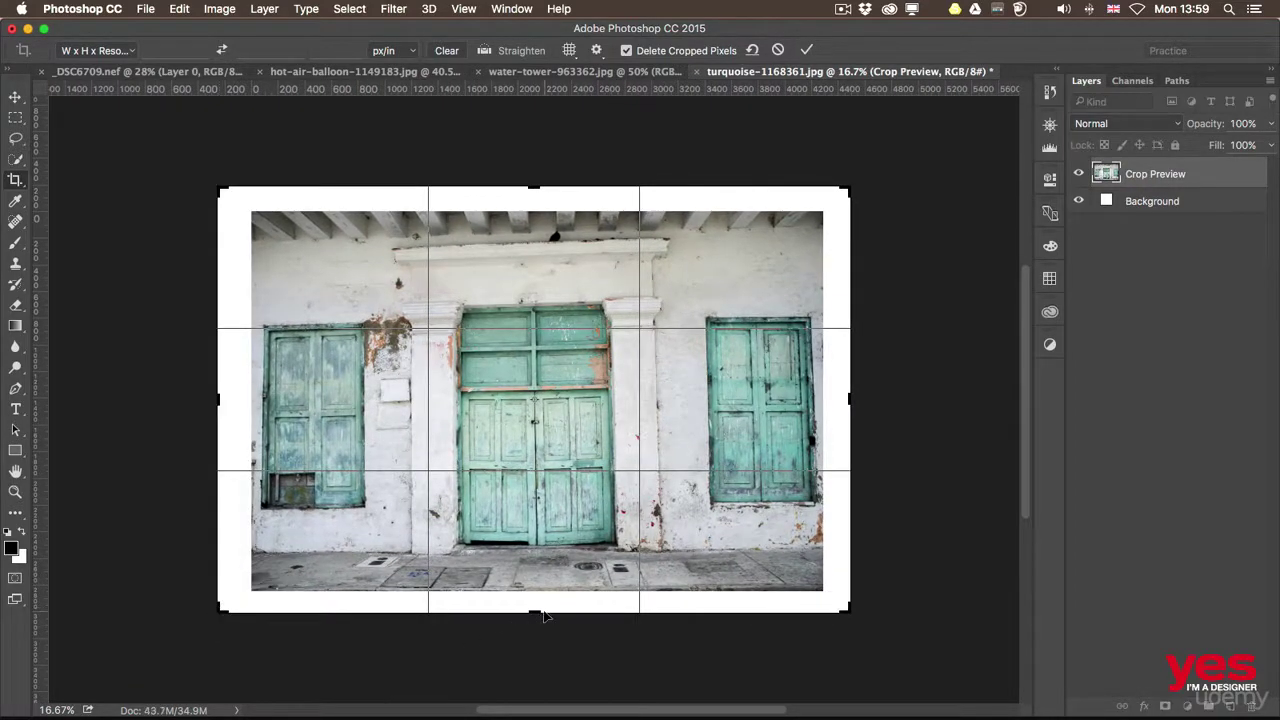
drag(537, 610, 537, 617)
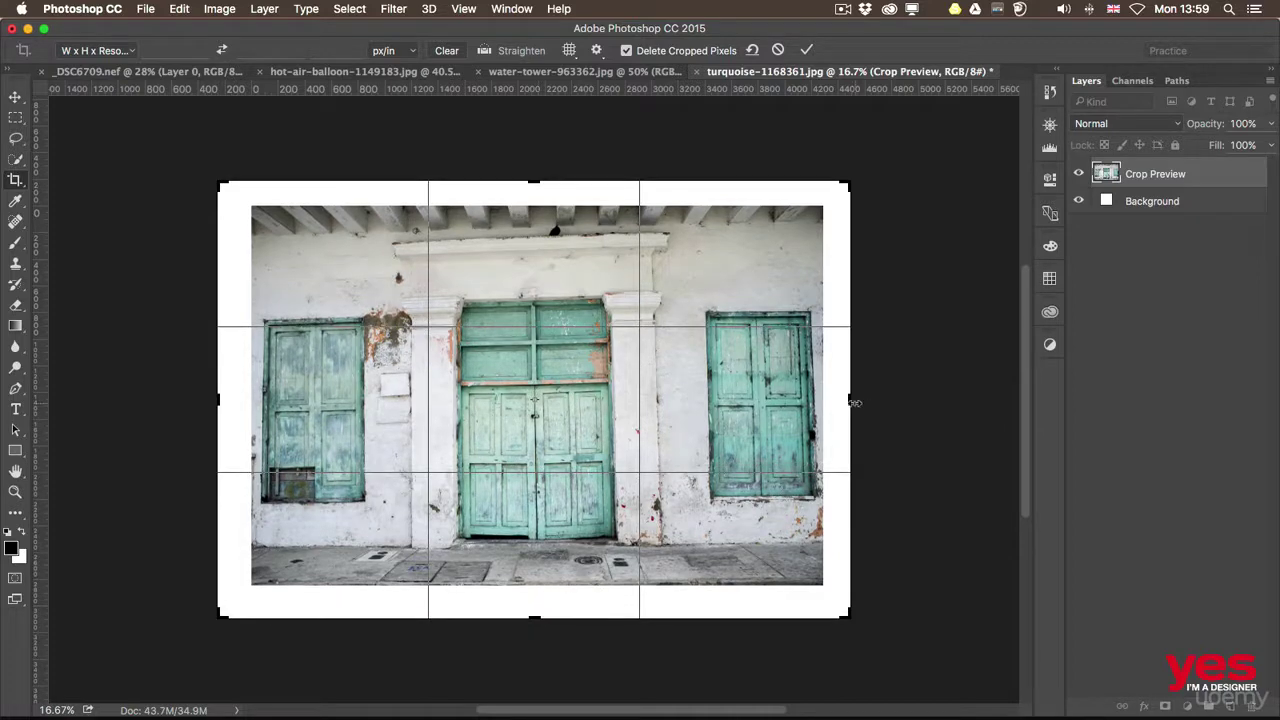
drag(854, 401, 857, 400)
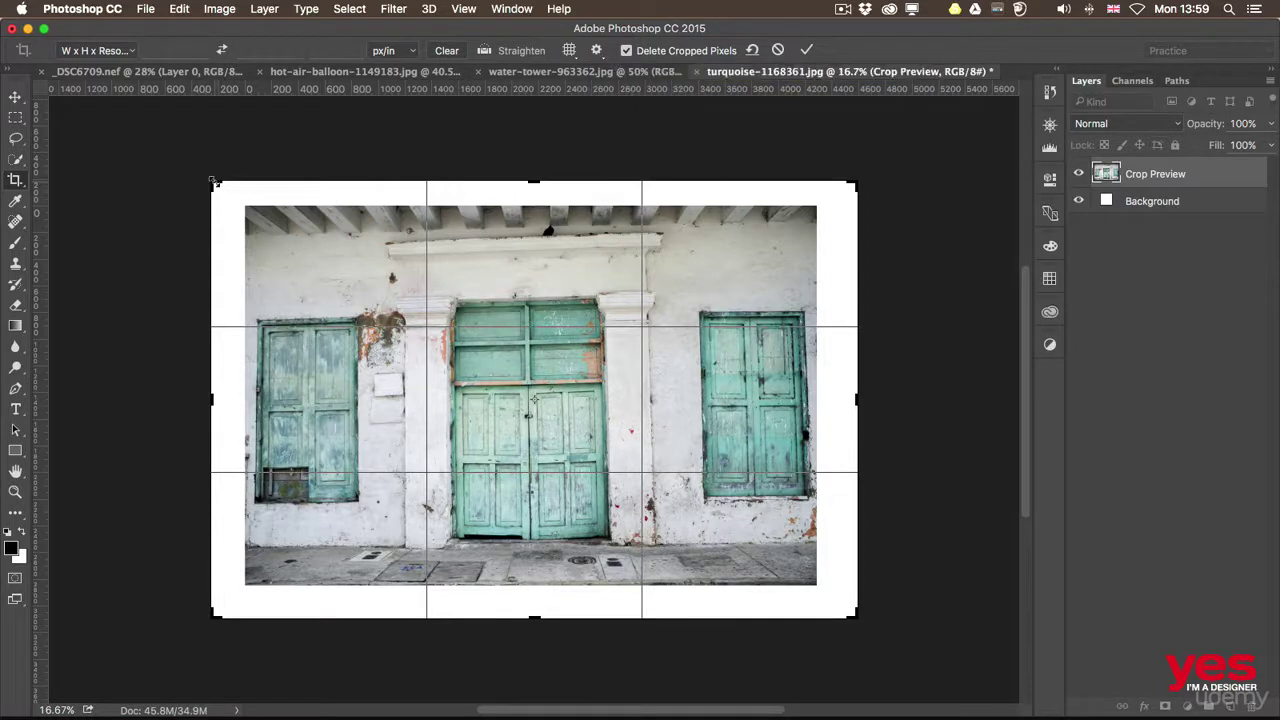
- Turn off Delete Cropped Pixels, apply the extended crop with a transparent border, and undo that crop
click(626, 50)
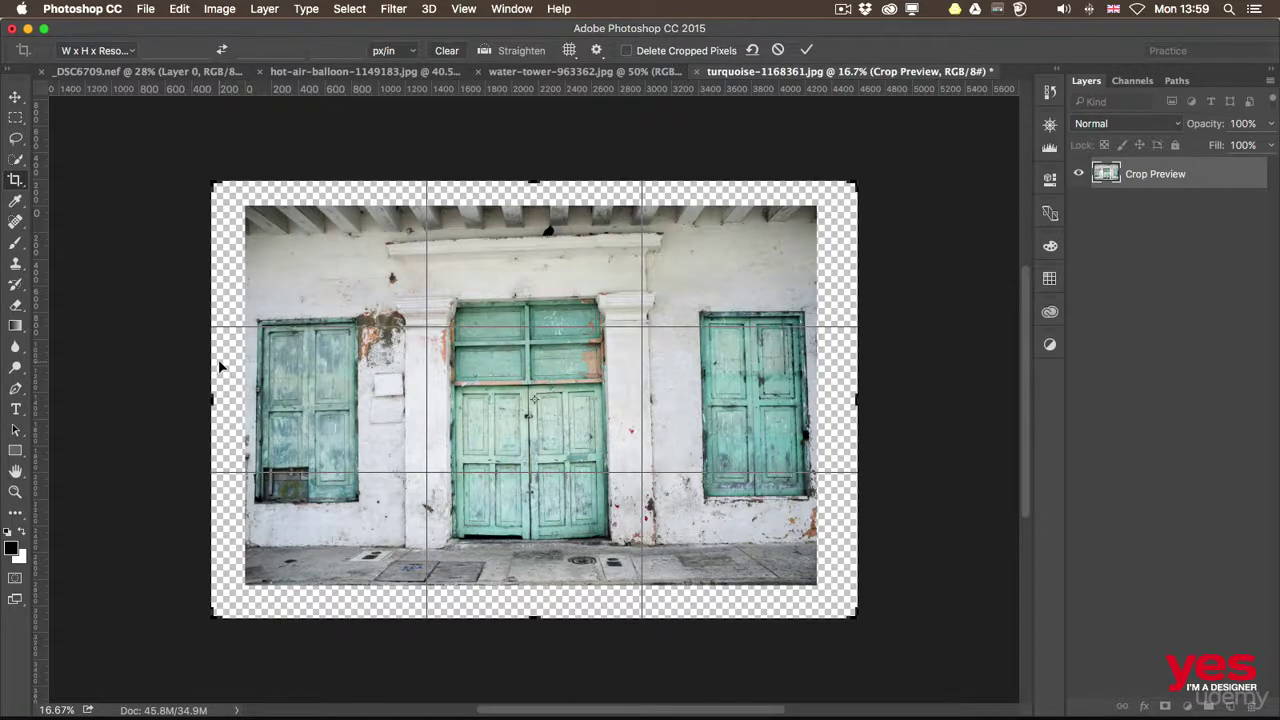
key(Return)
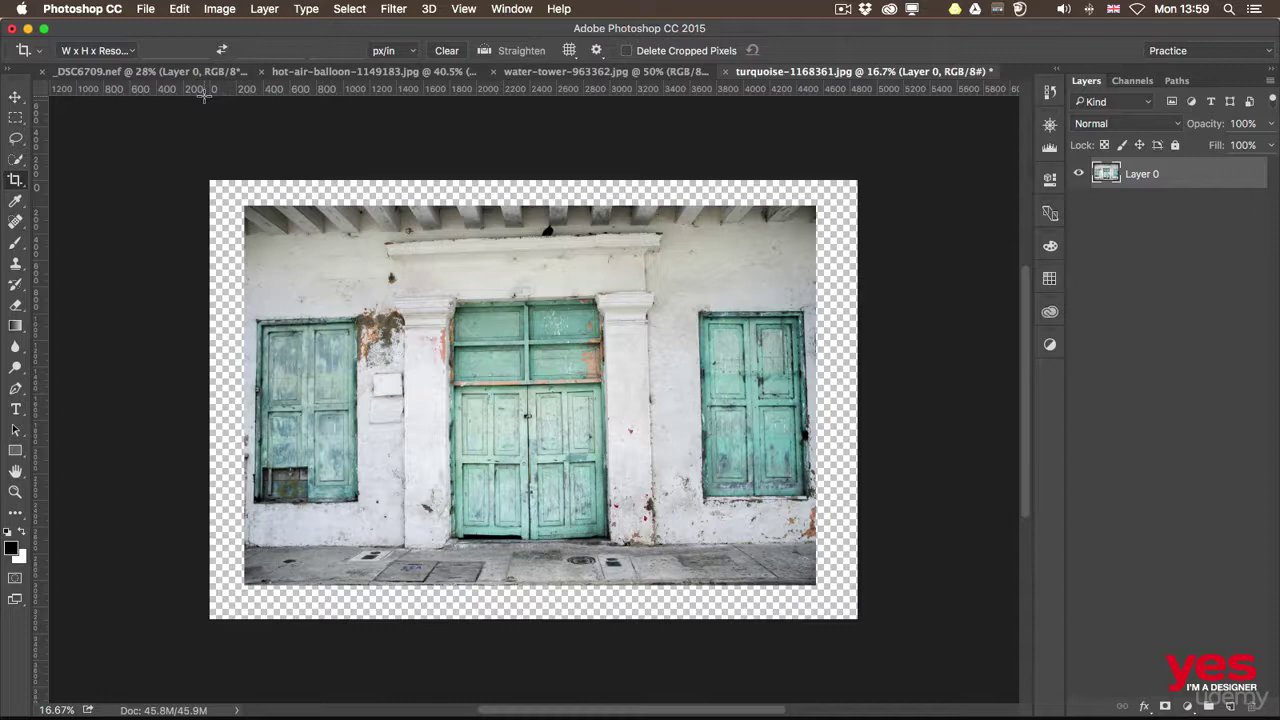
key(super+z)
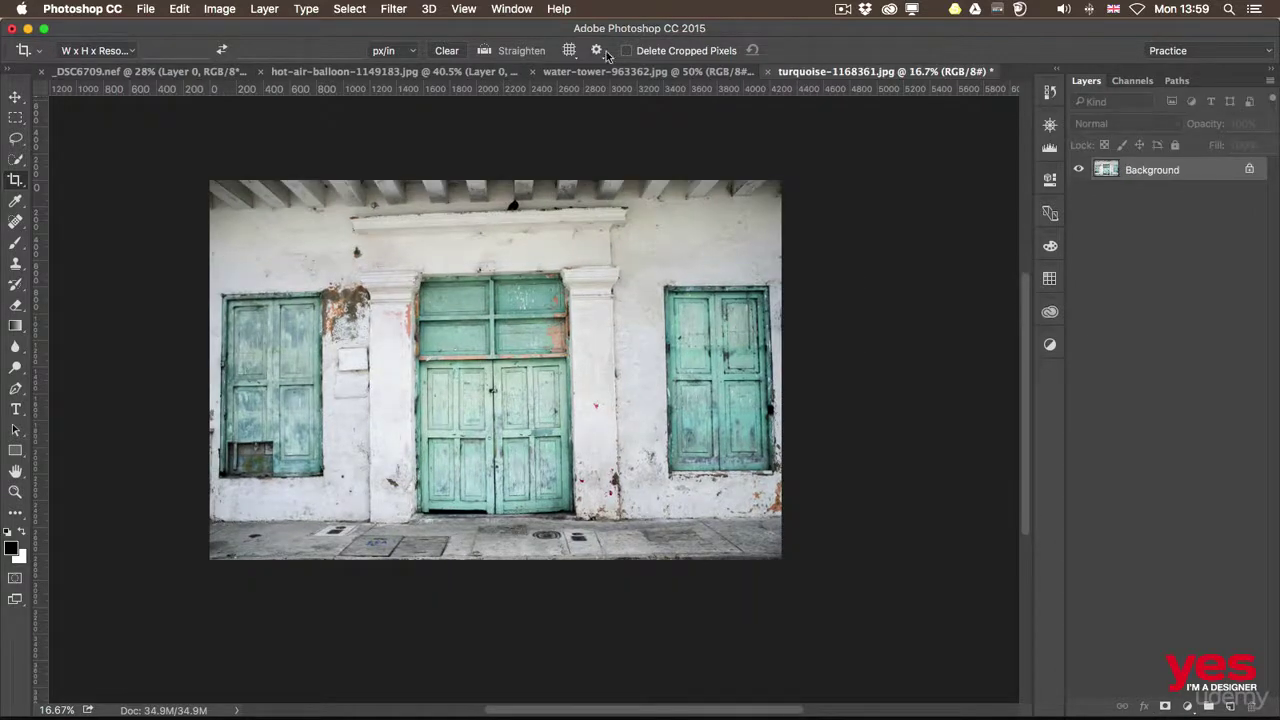
- Enlarge the canvas of the turquoise doors photo by a relative 100 pixels in width and height, with a white extension color
click(228, 10)
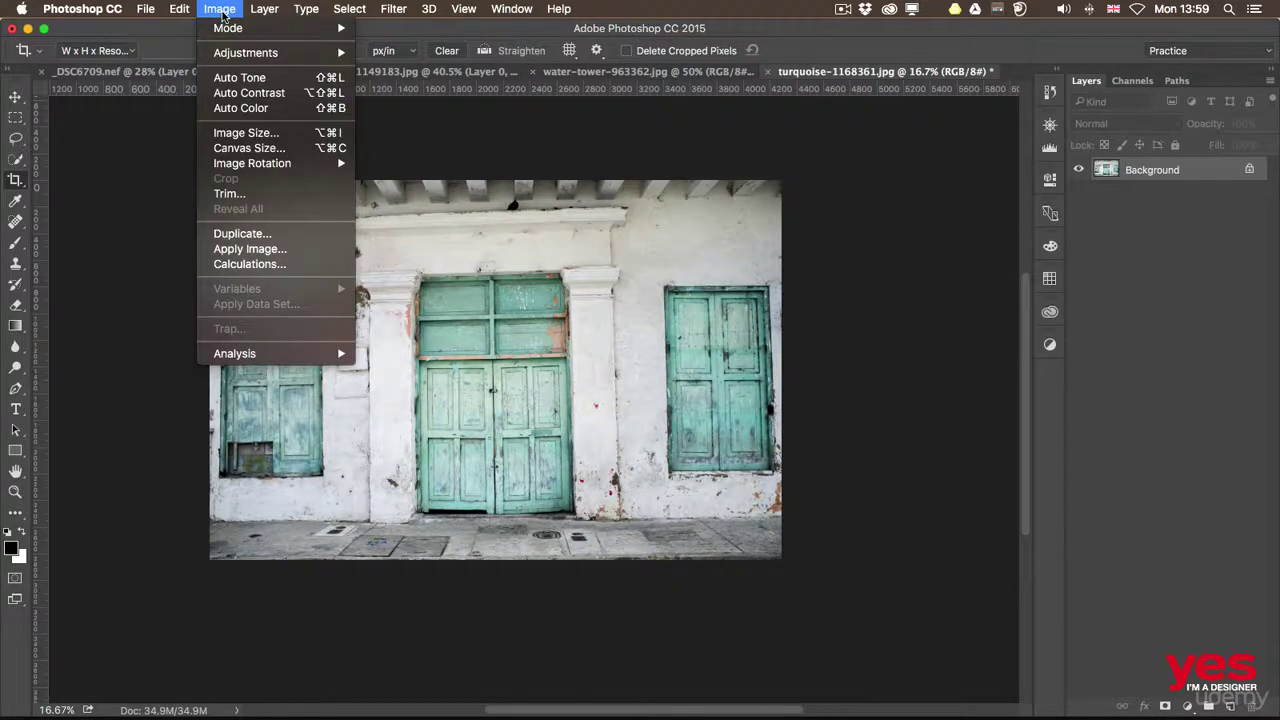
click(262, 150)
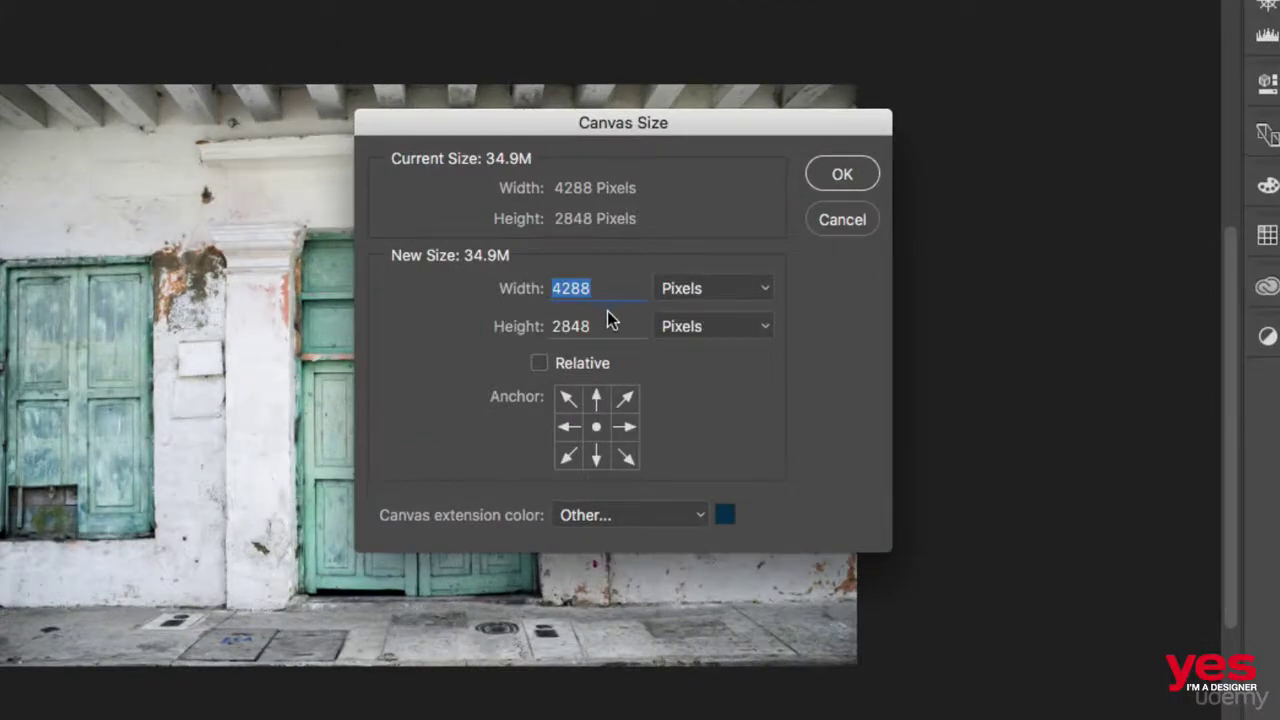
click(569, 366)
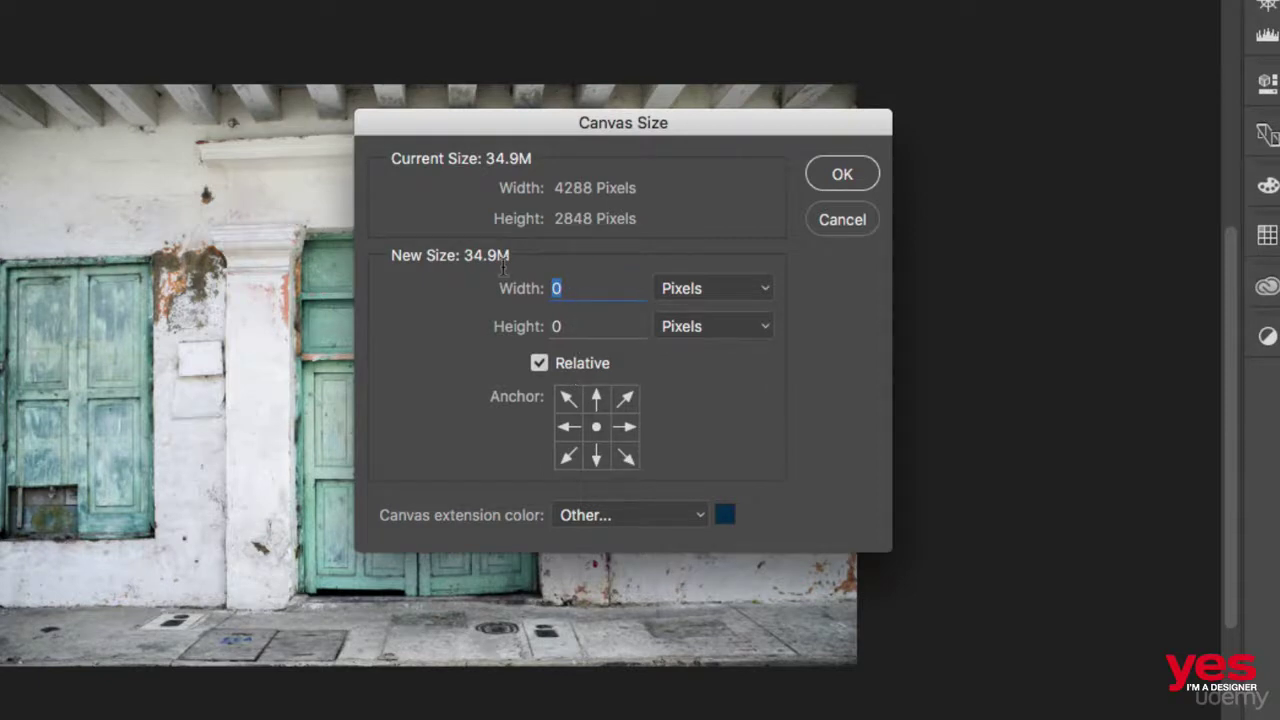
text(100)
key(Tab)
text(100)
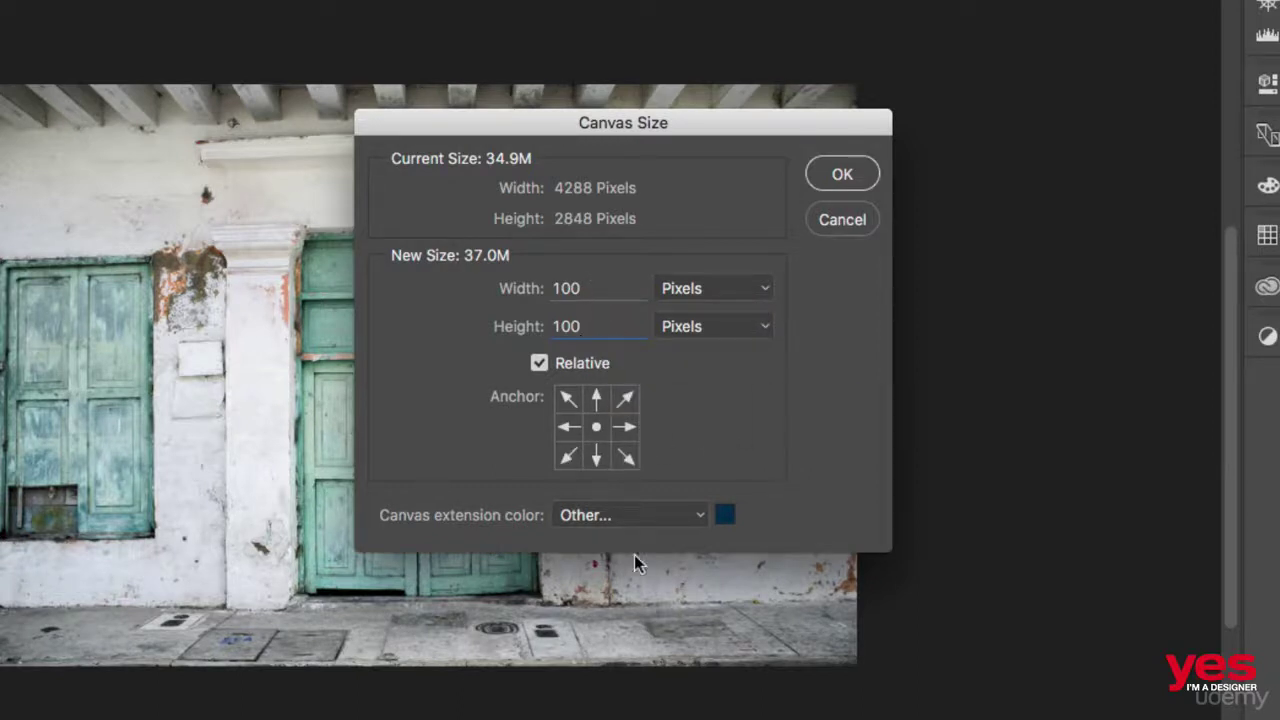
click(702, 508)
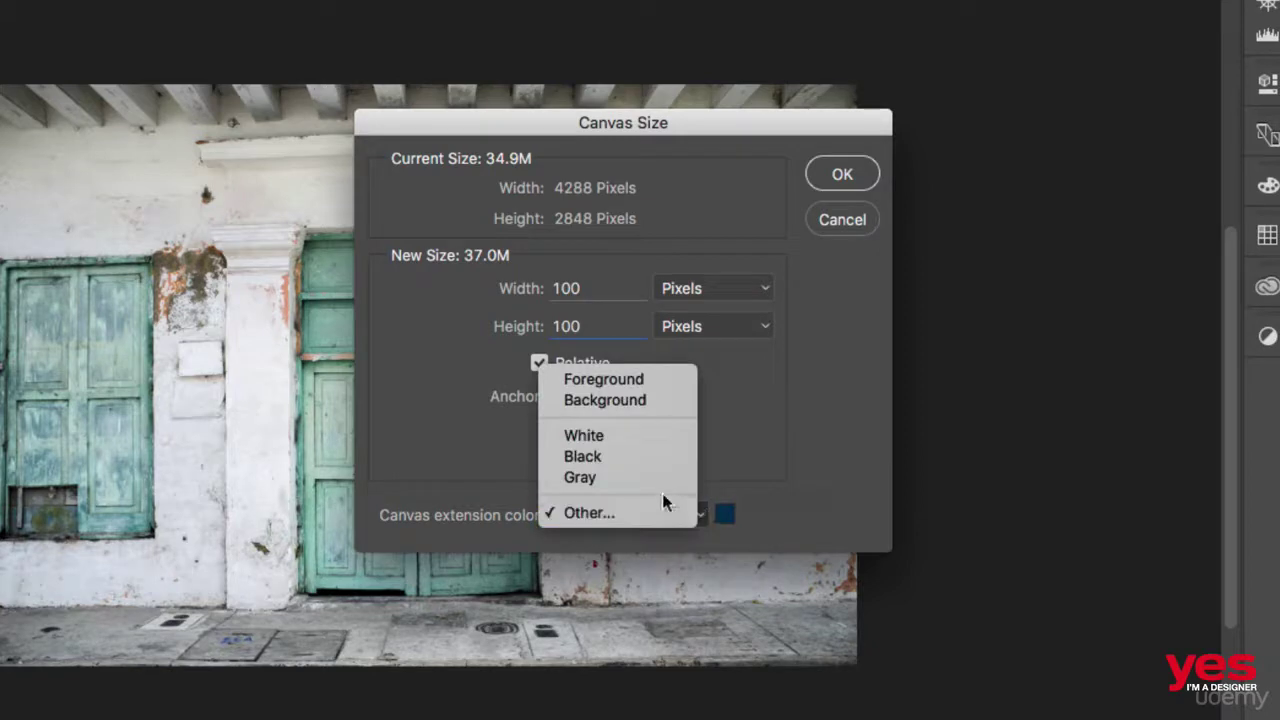
click(598, 437)
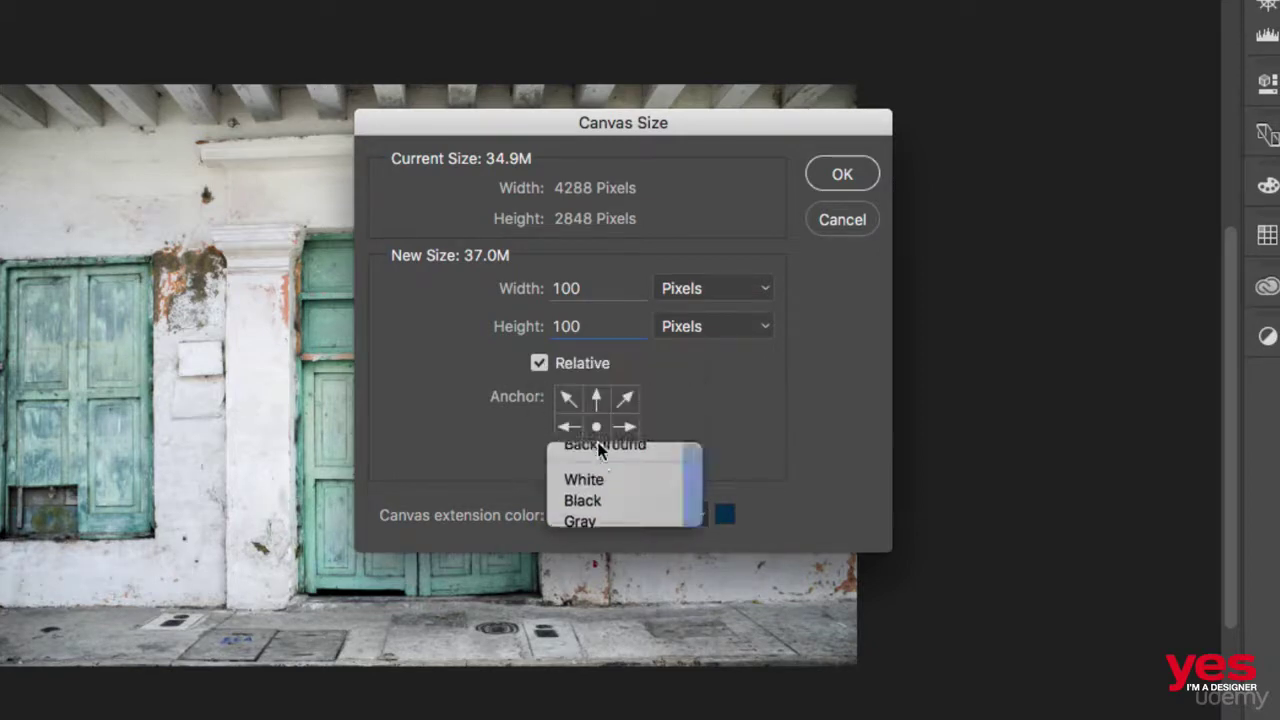
click(834, 176)
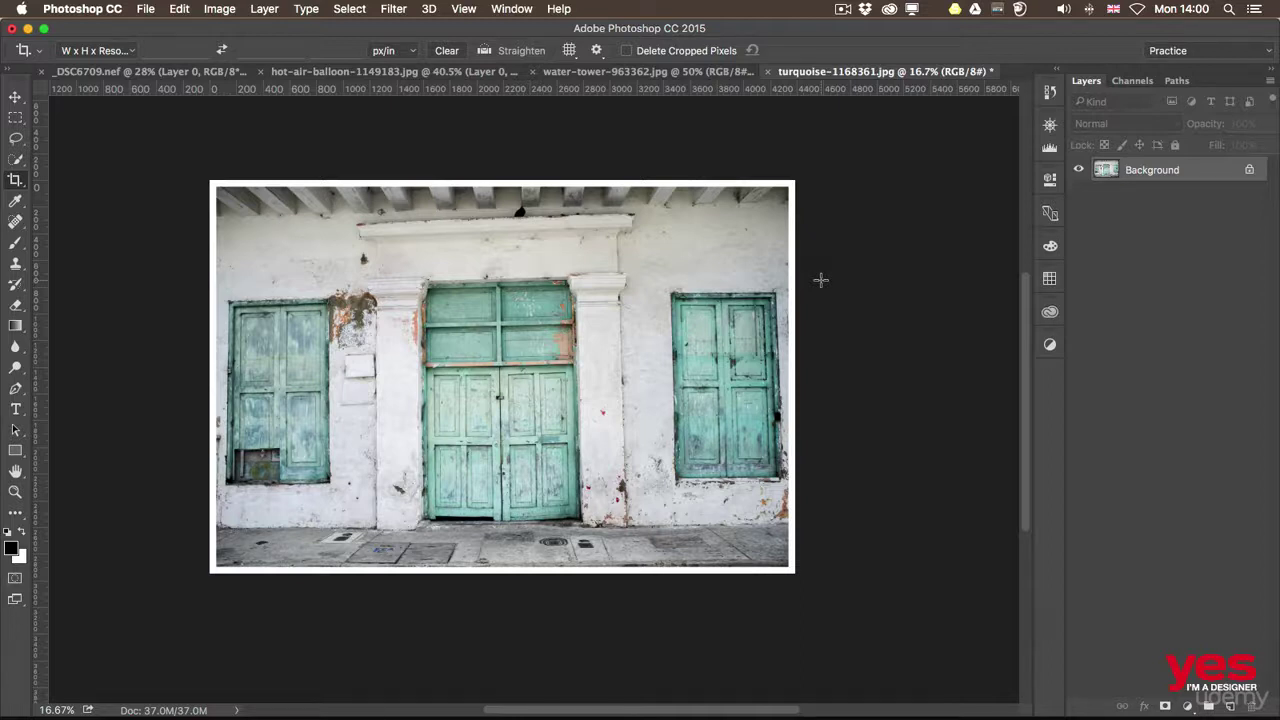
- Add a relative 200 pixels of white canvas height below the photo by anchoring the canvas at the top center
click(217, 10)
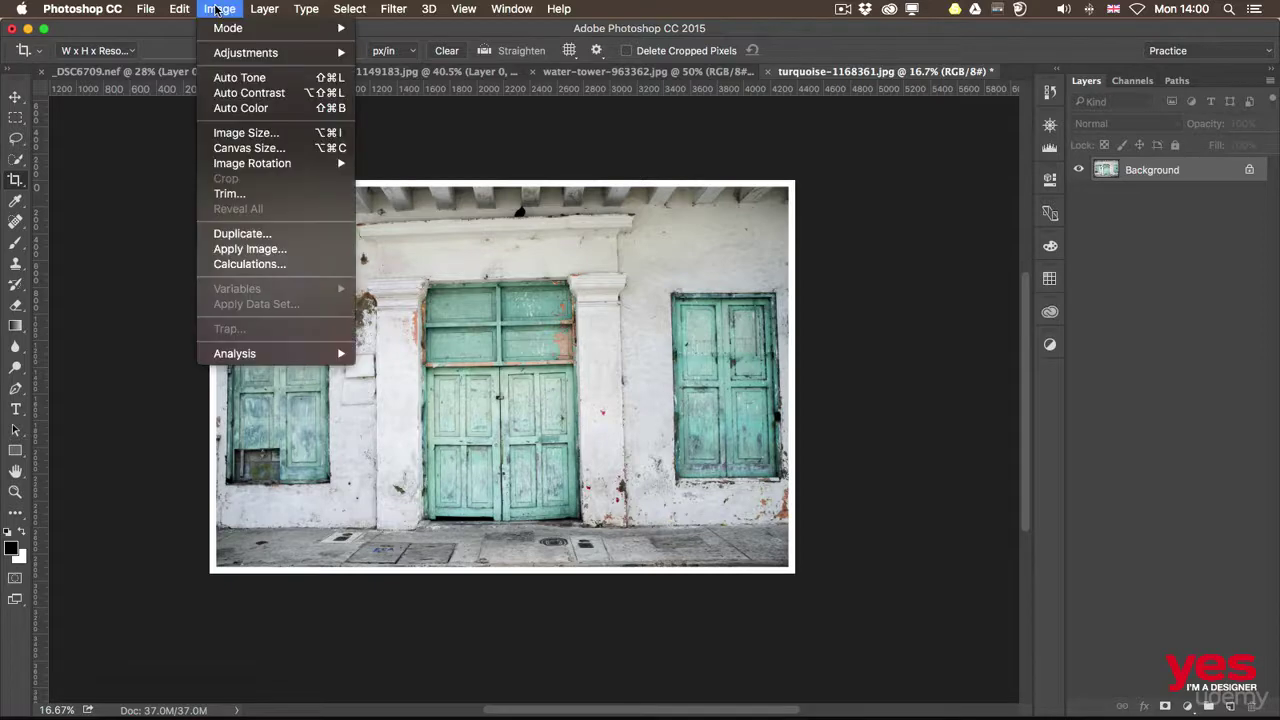
click(253, 151)
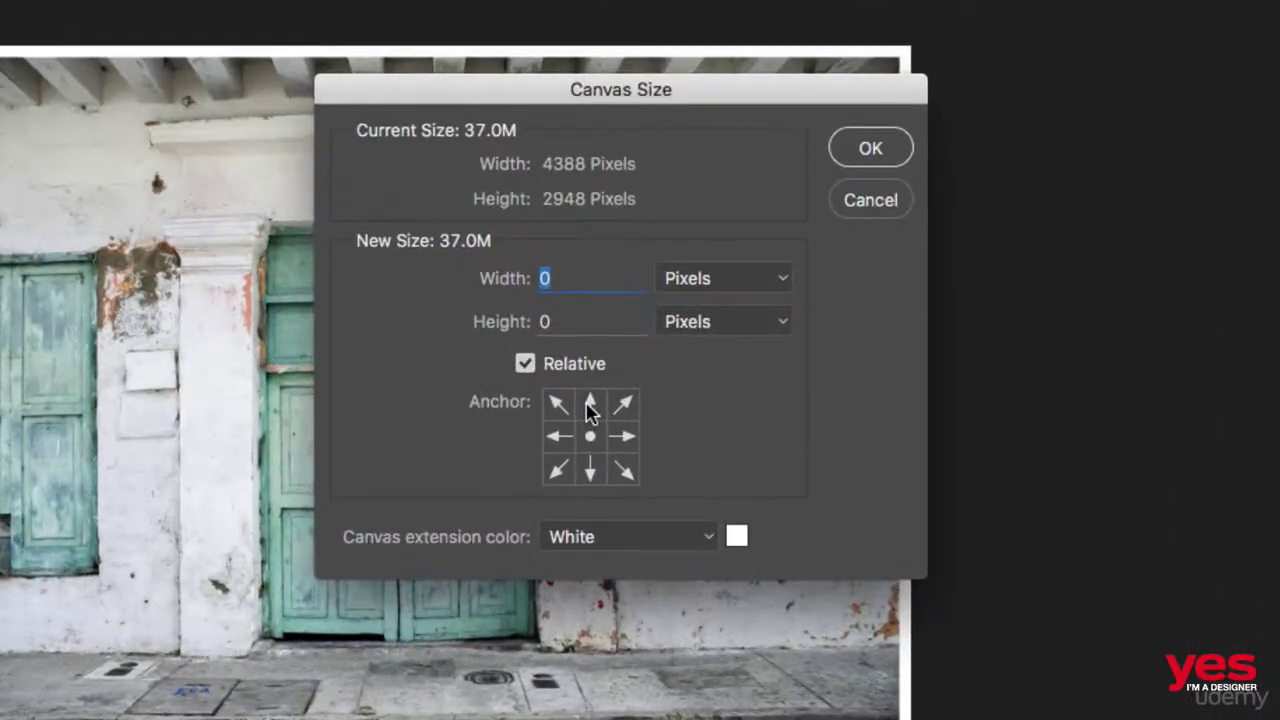
click(589, 404)
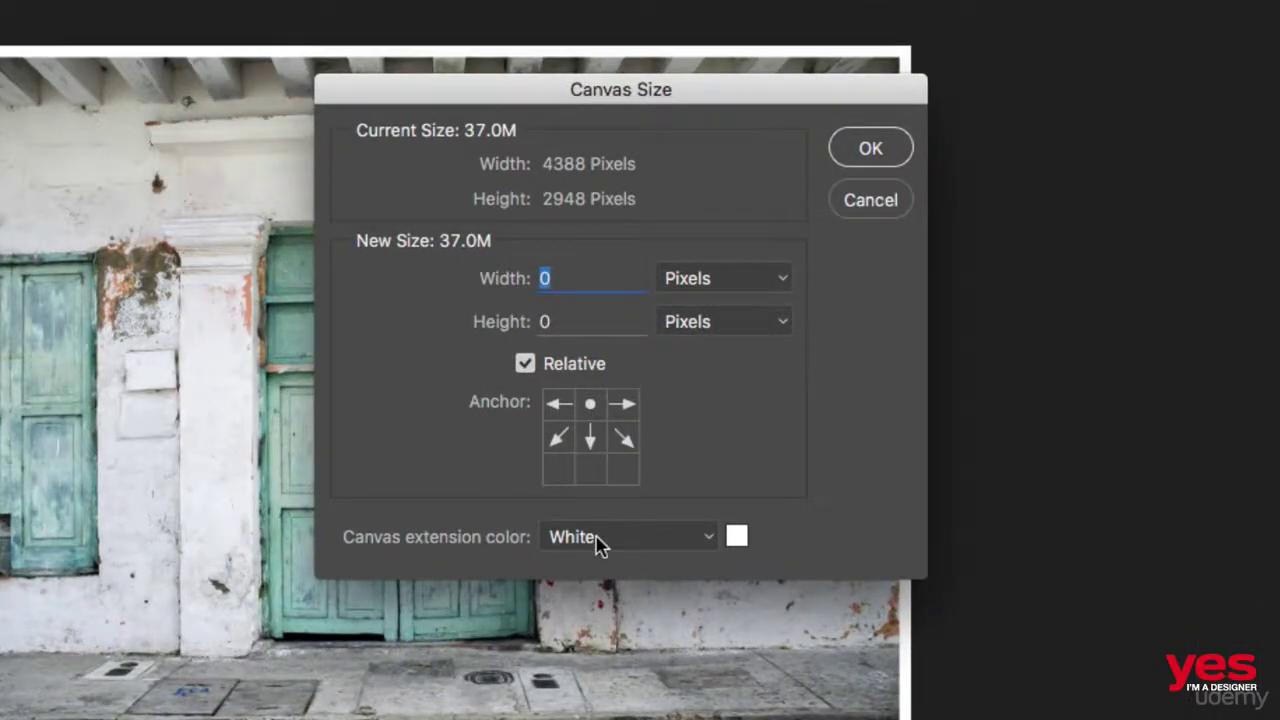
key(Tab)
text(200)
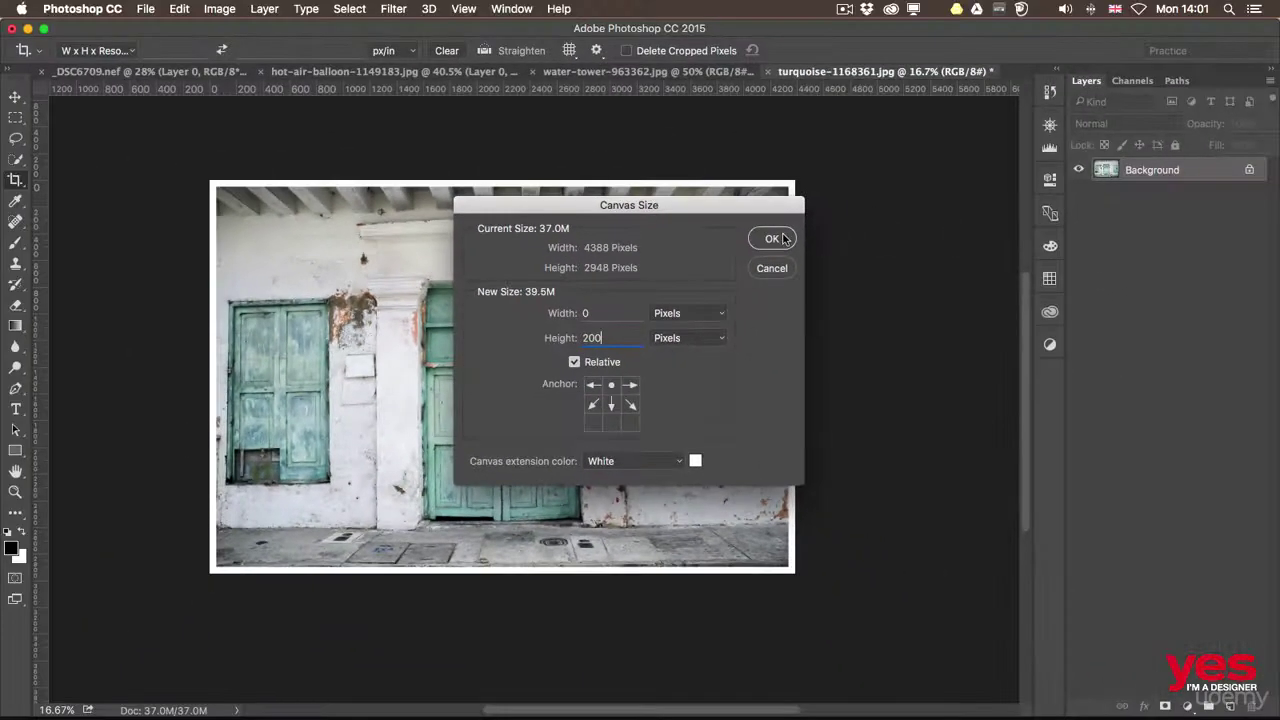
click(870, 148)
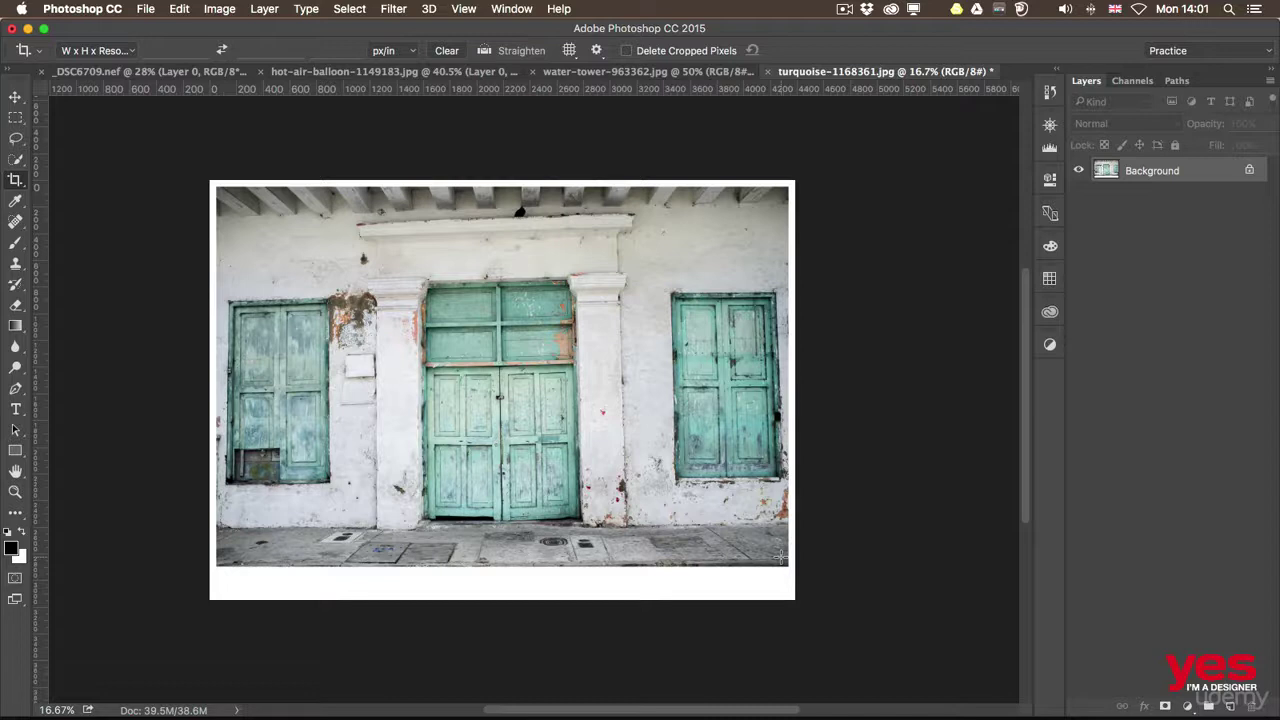
- In water-tower-963362.jpg, straighten the photo along the horizon with the Straighten tool and apply the crop
click(575, 76)
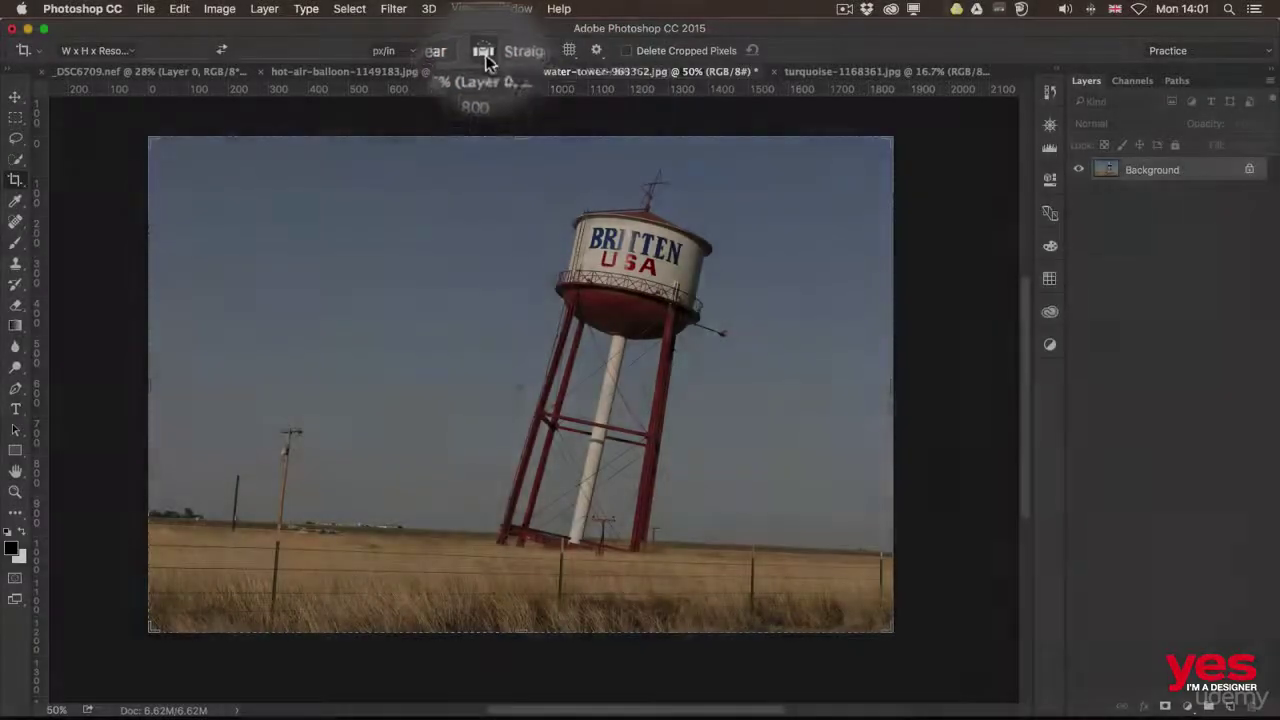
click(484, 51)
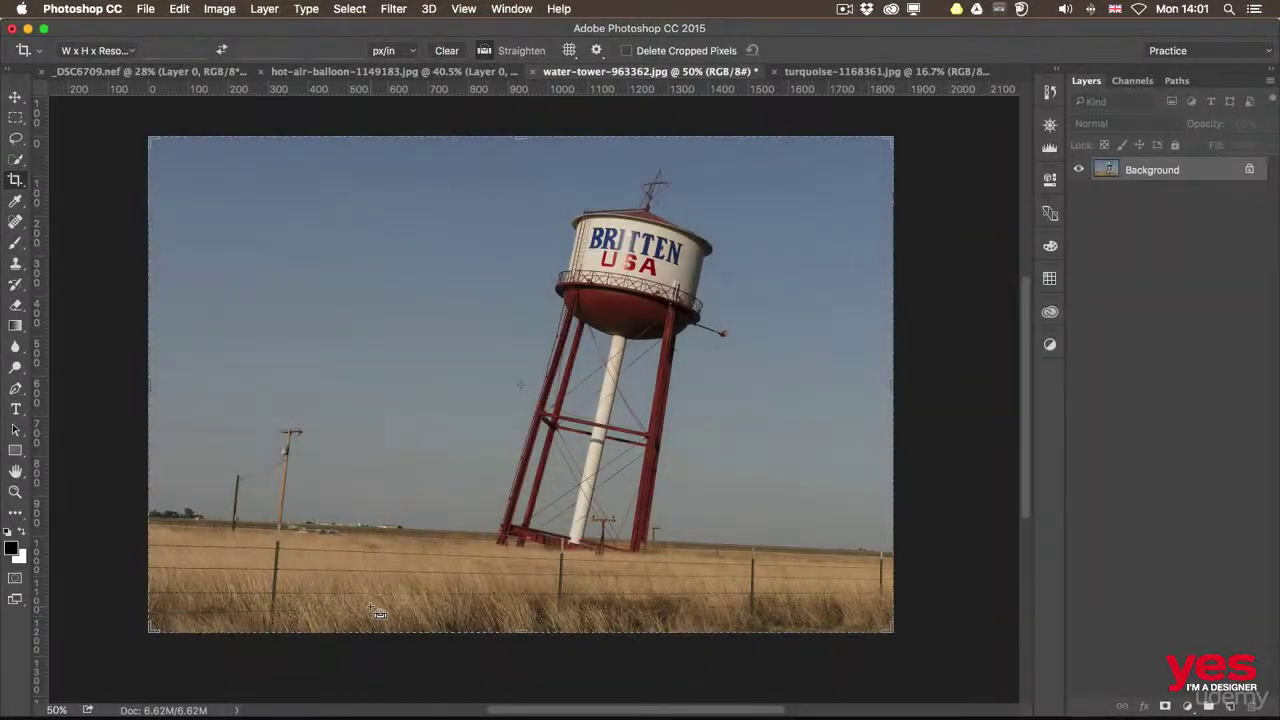
drag(256, 518, 452, 537)
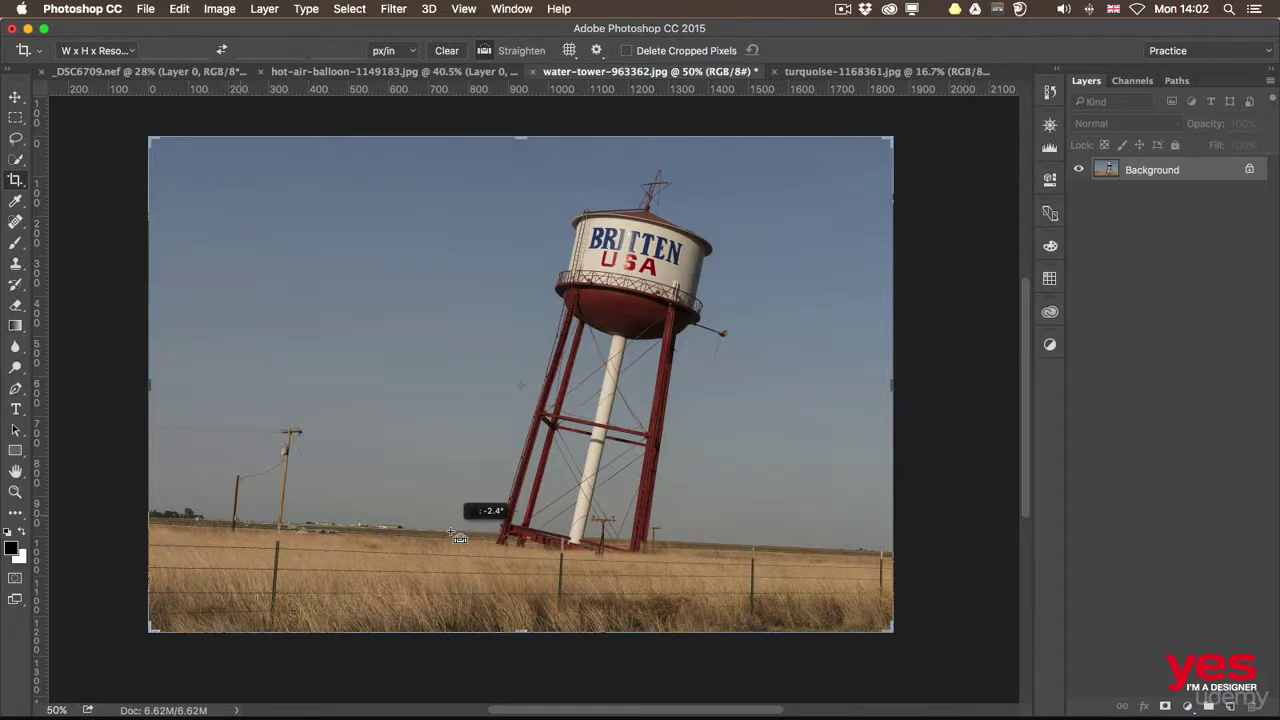
drag(459, 538, 451, 537)
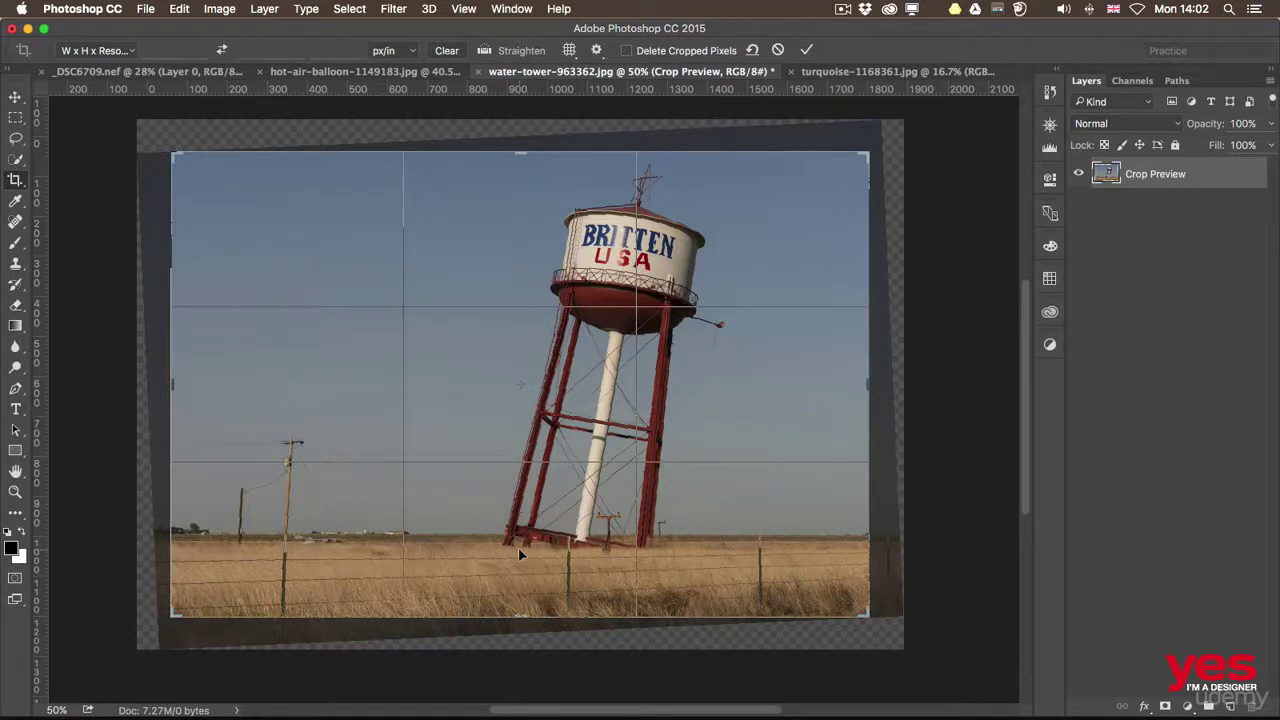
key(Return)
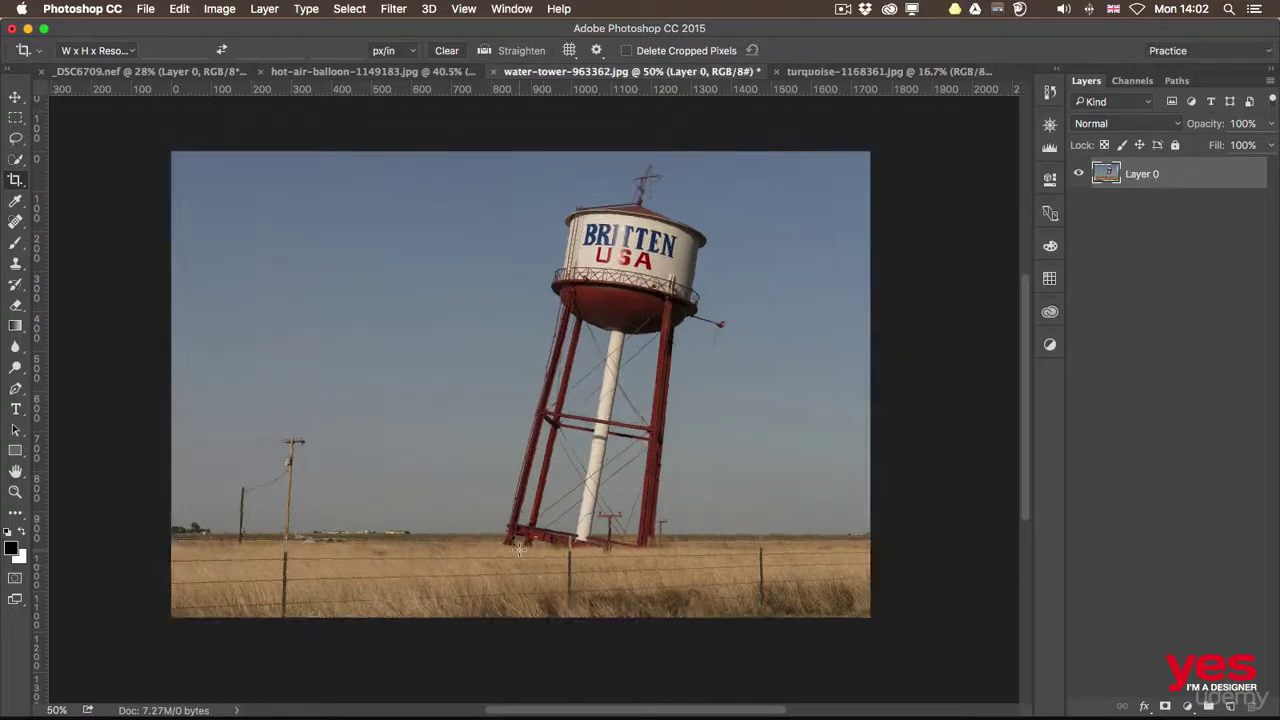
- Compare the water tower photo before and after straightening by repeatedly undoing and redoing the crop, ending on the straightened version
key(super+z)
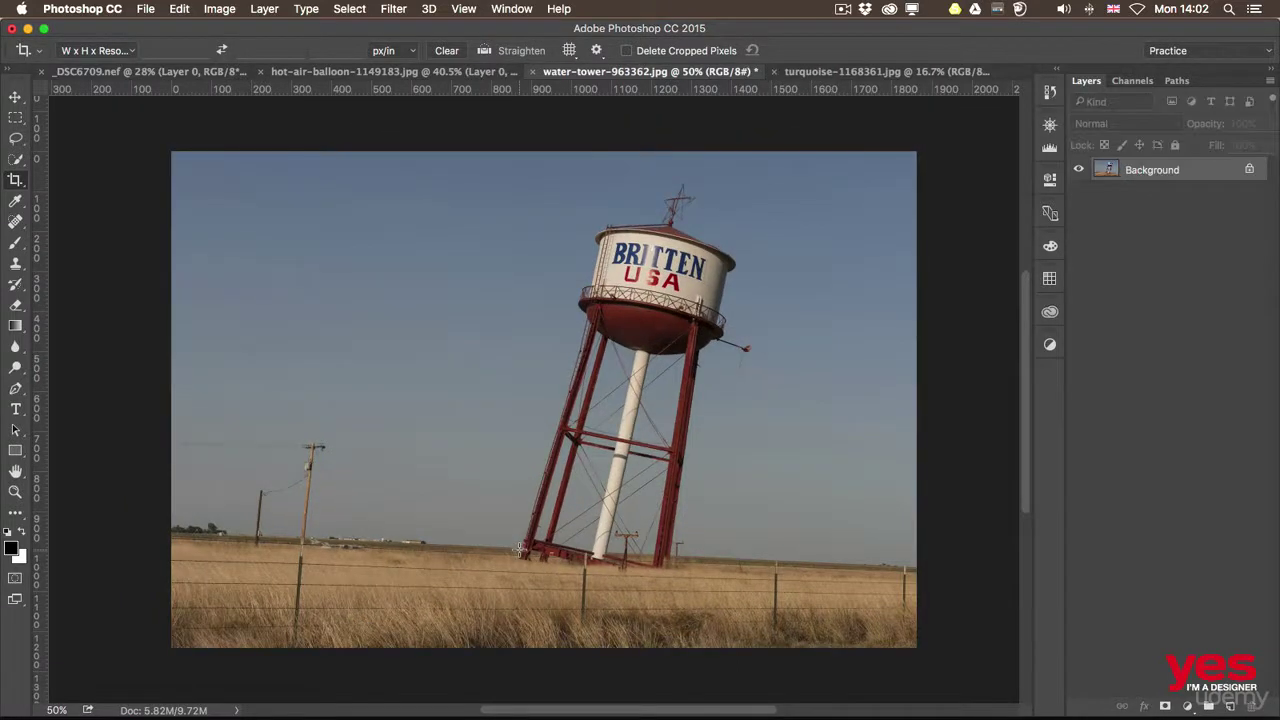
key(super+z)
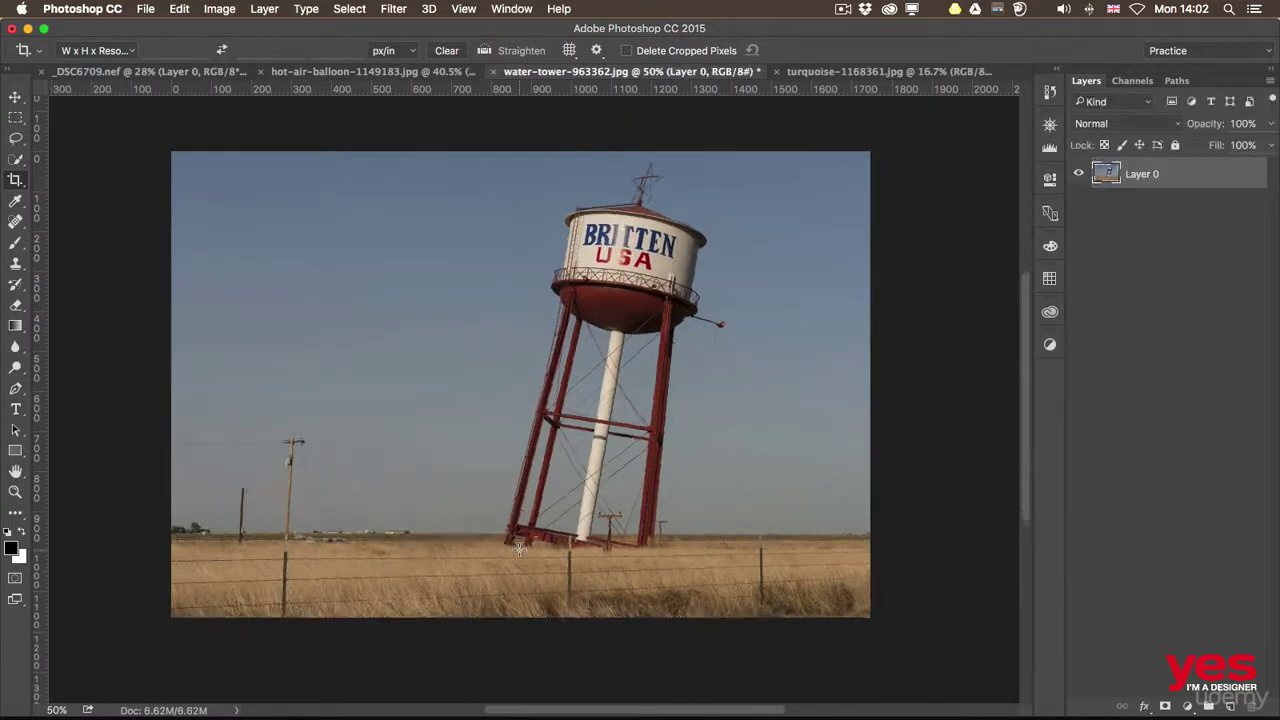
key(super+z)
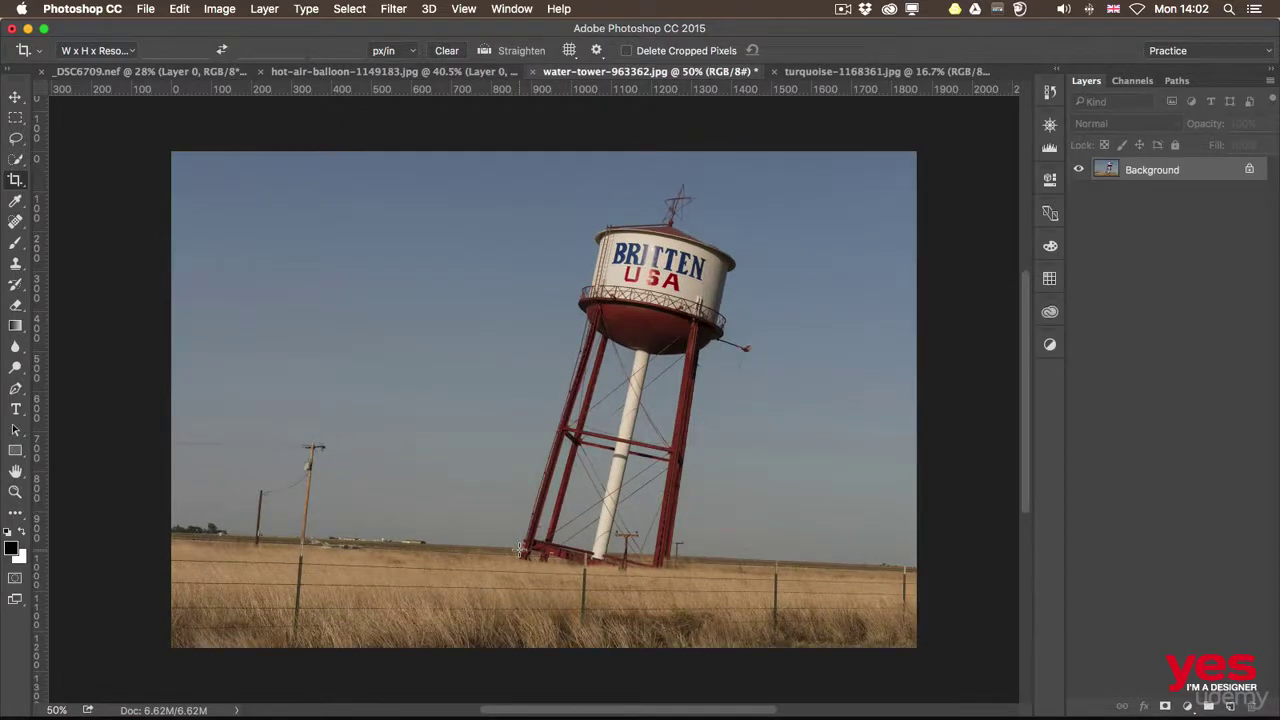
key(super+z)
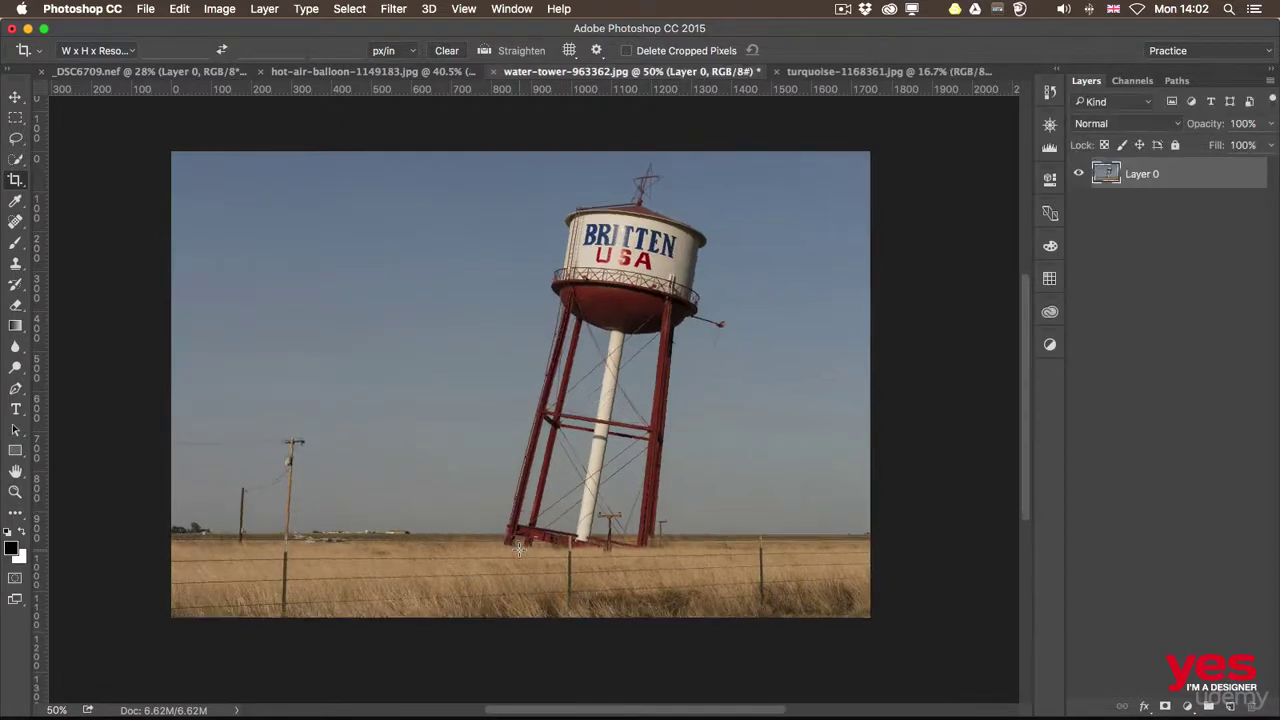
key(super+z)
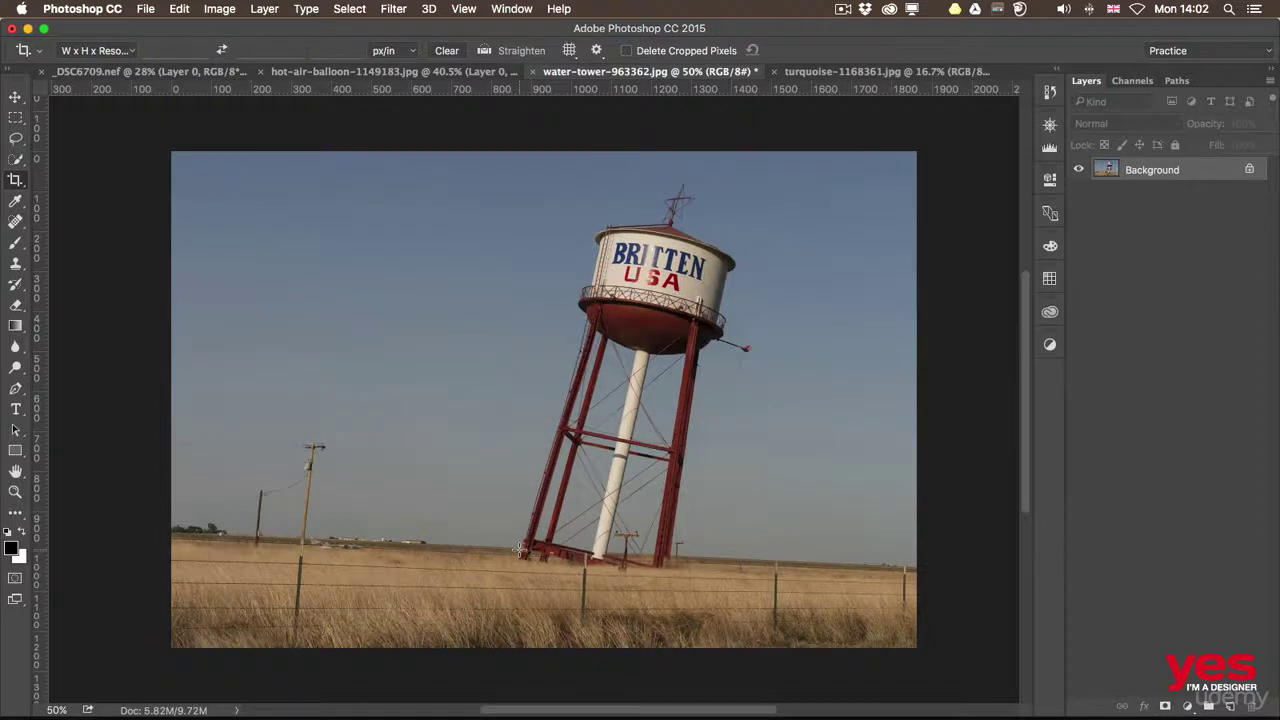
key(super+z)
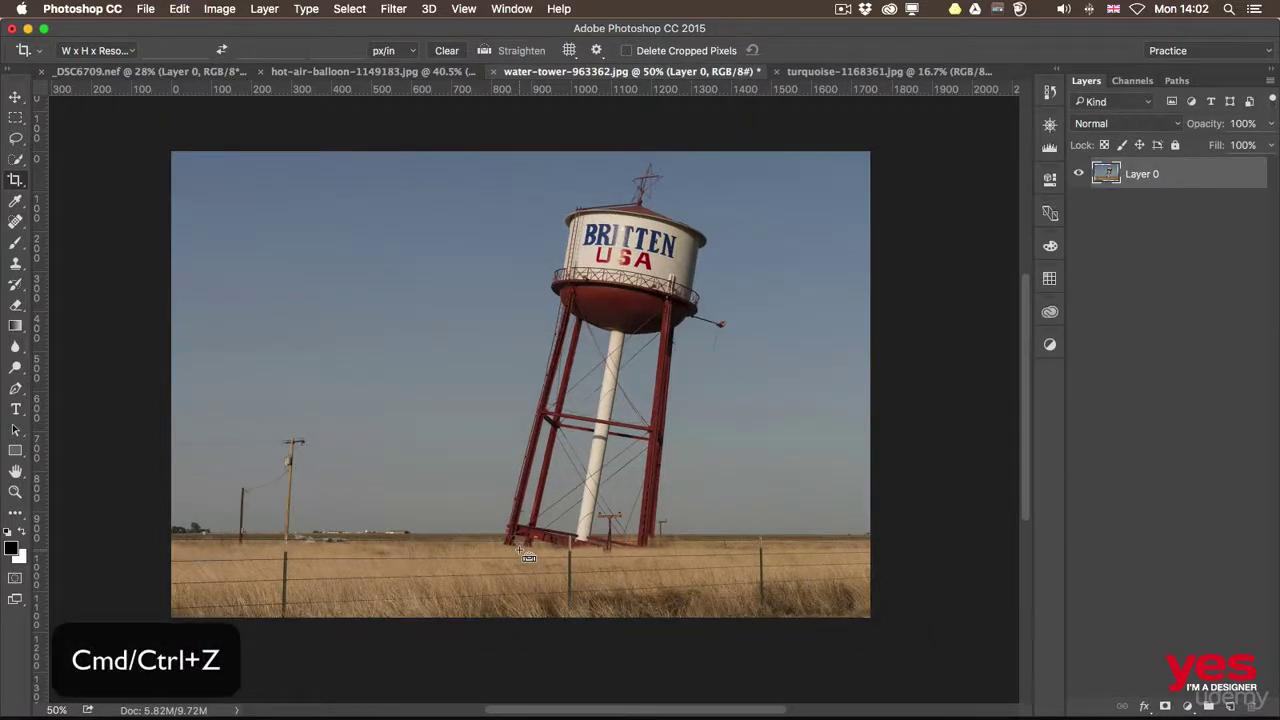
key(super+z)
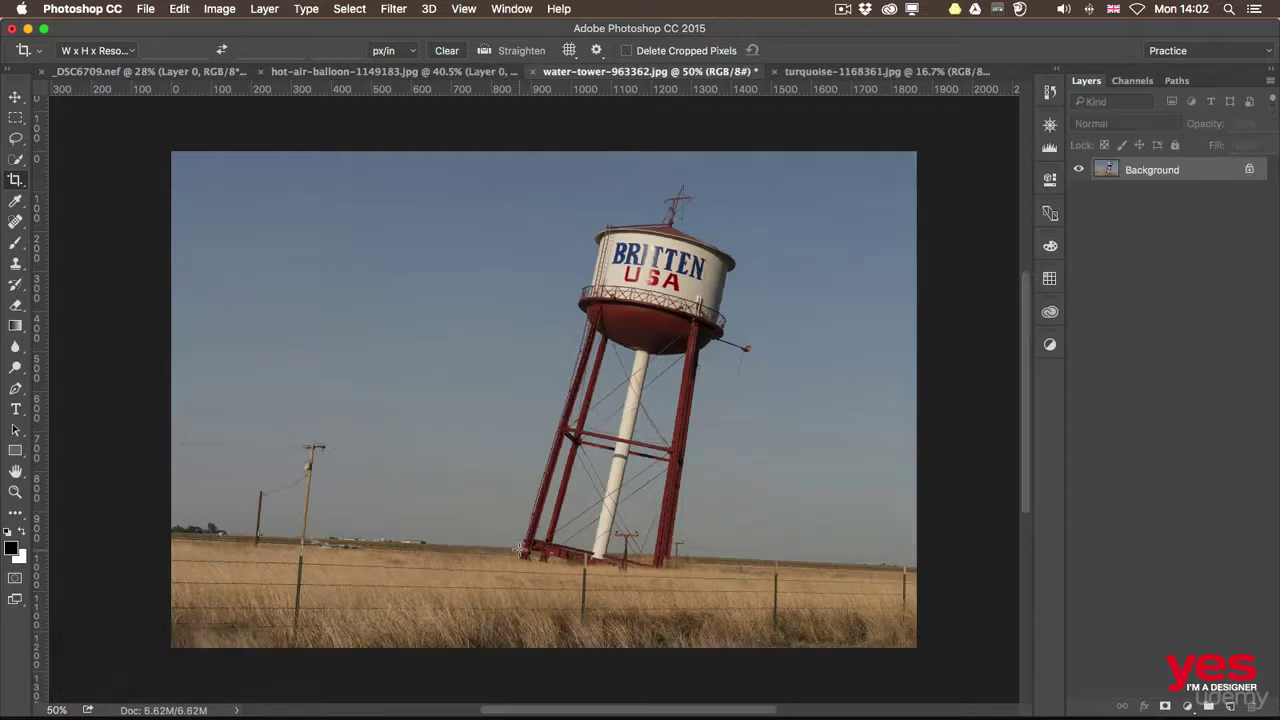
key(super+z)
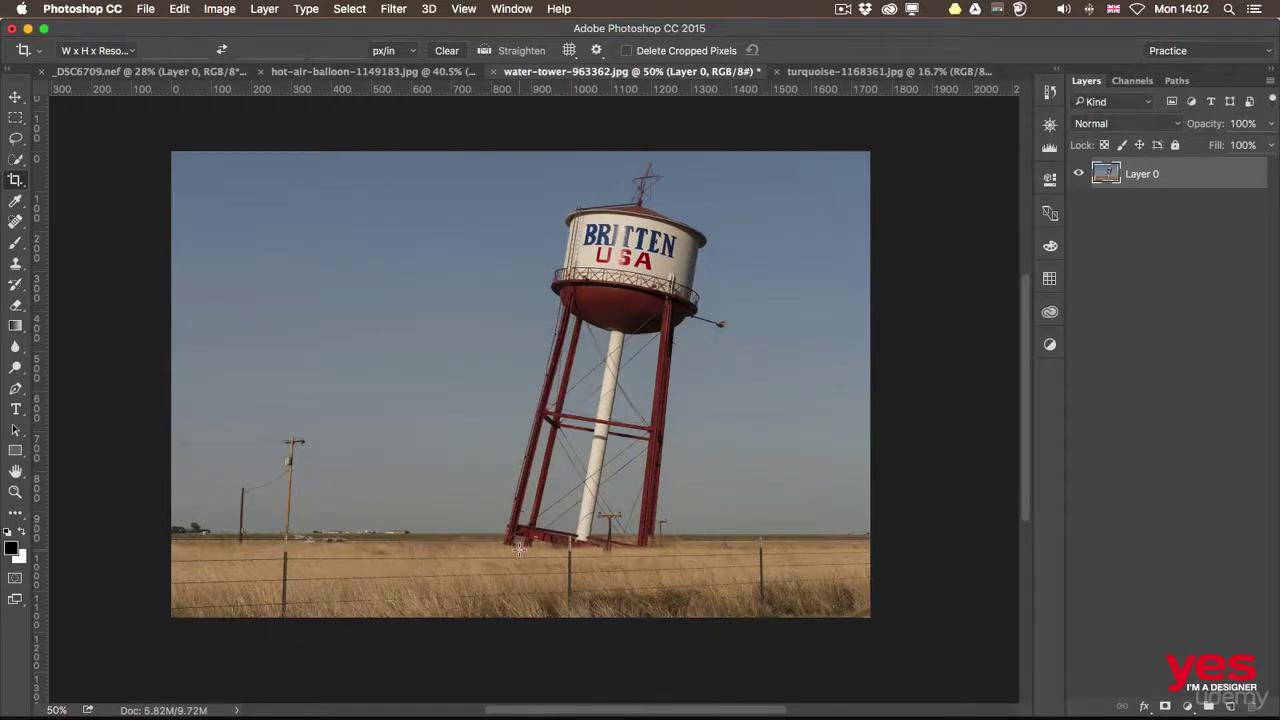
- Toggle the horizon straightening of the water tower photo off and on again to compare both versions
key(super+z)
key(super+z)
key(super+z)
key(super+z)
- Straighten the photo along the leaning tower's central column, extend the crop area above and below the tower, and apply the crop
click(484, 50)
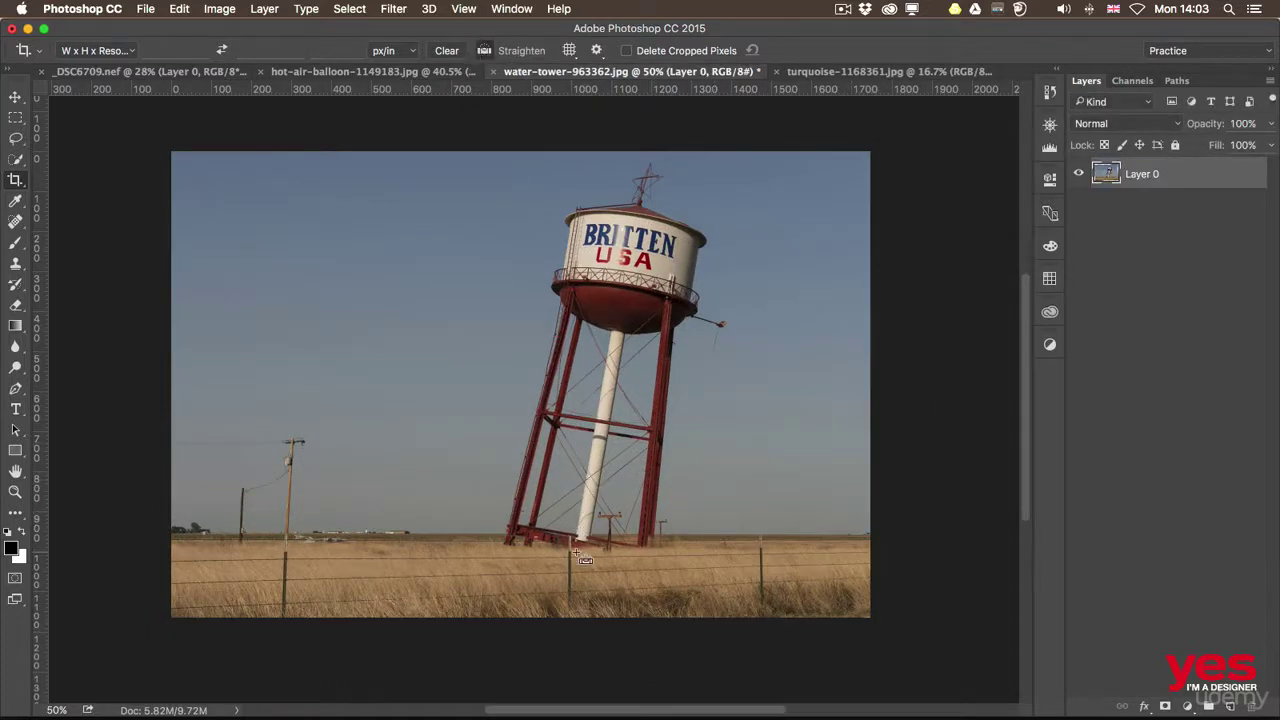
drag(590, 551, 623, 300)
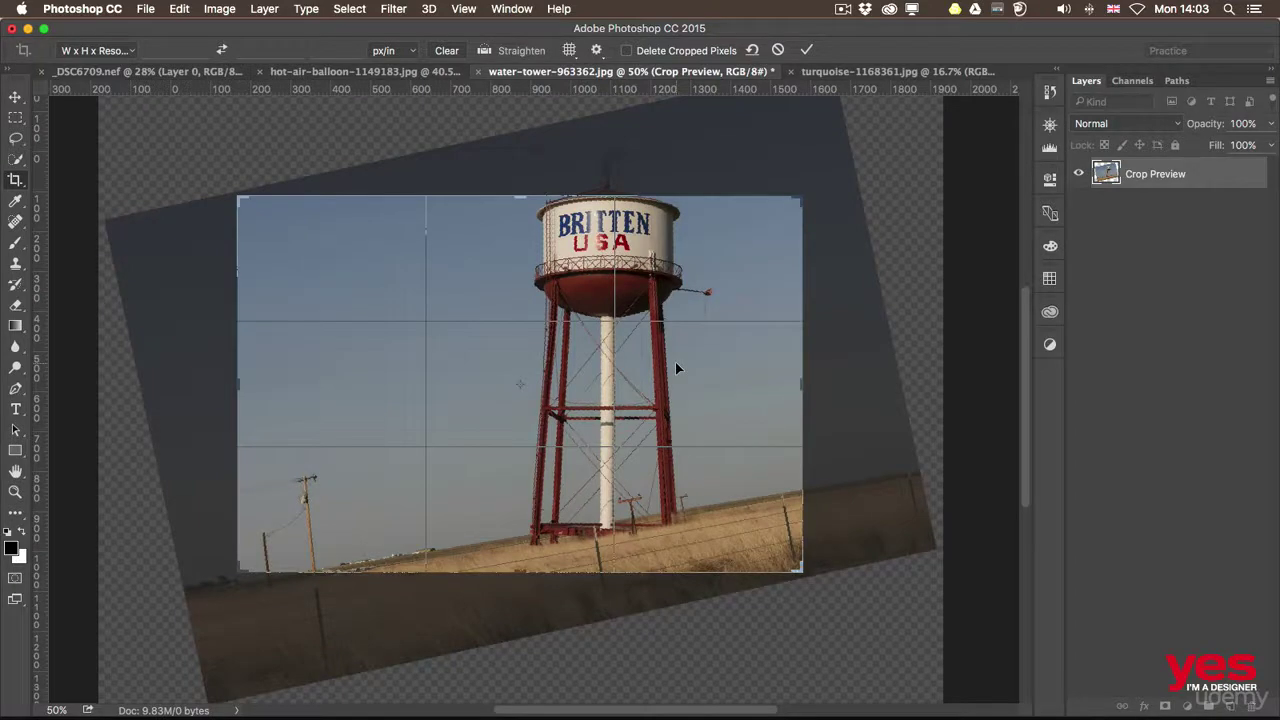
drag(520, 197, 516, 153)
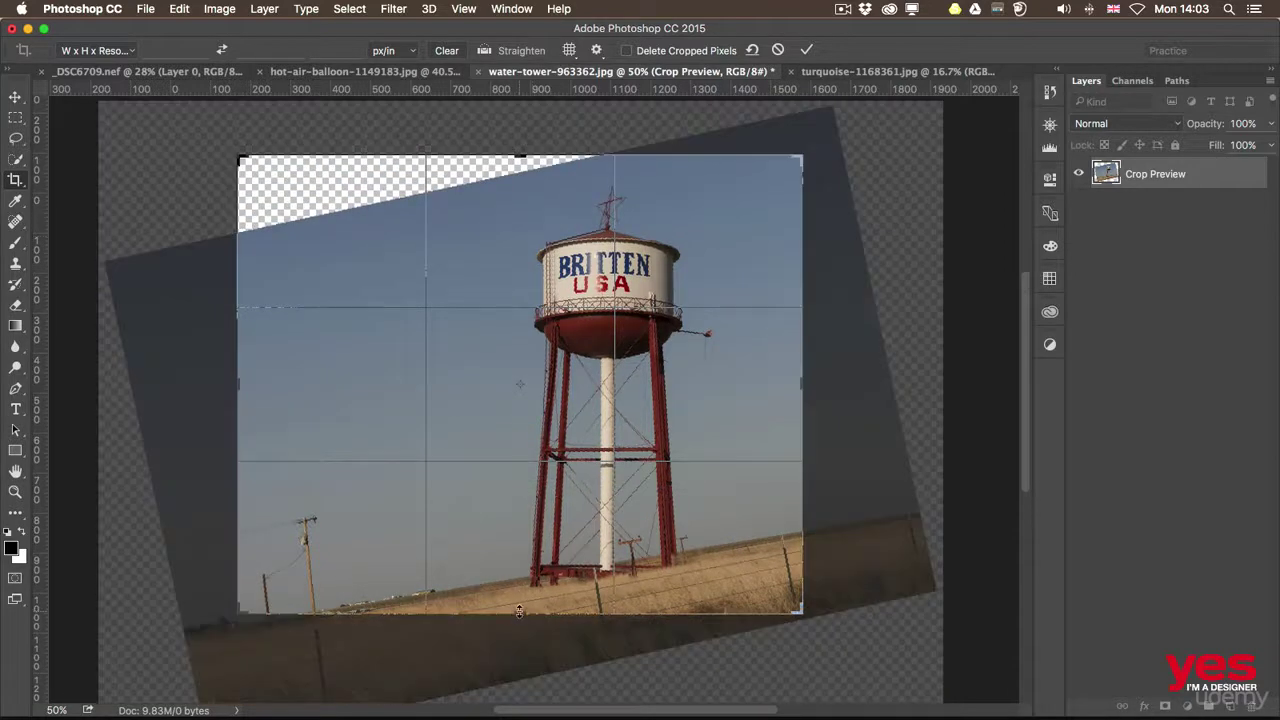
drag(520, 612, 521, 648)
key(Return)
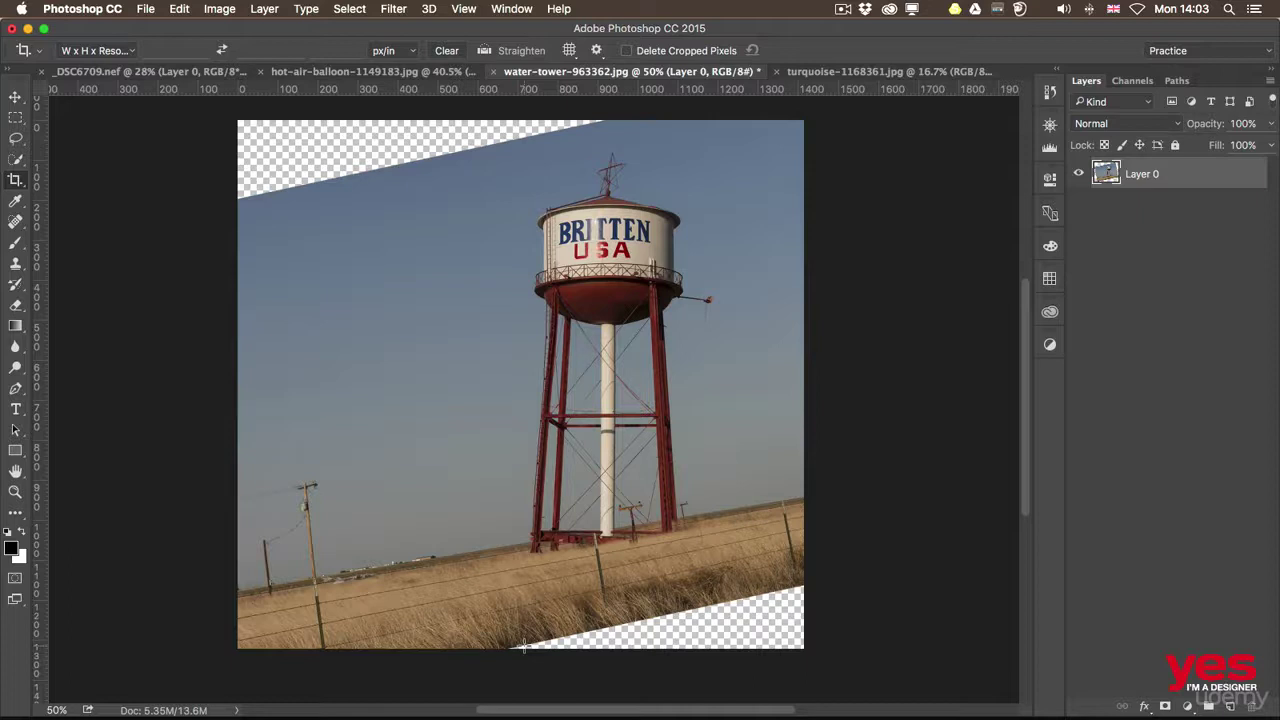
- Switch to turquoise-1168361.jpg and activate the Perspective Crop tool
click(880, 71)
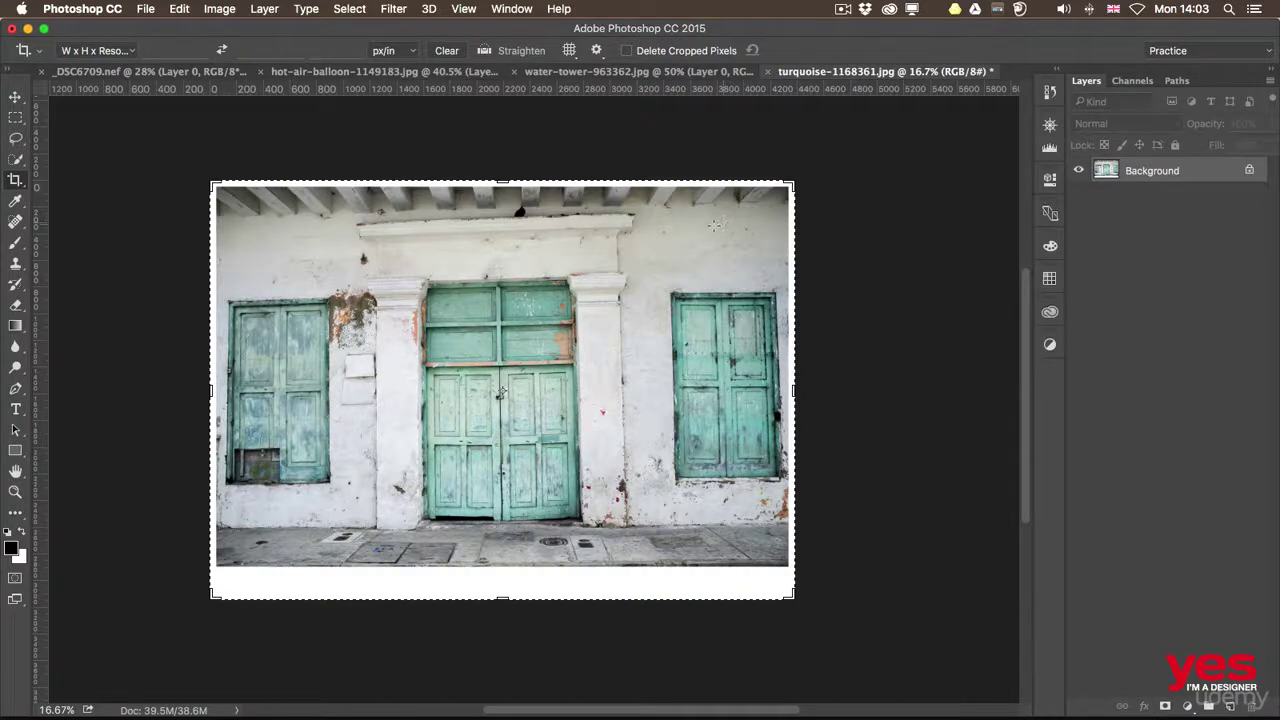
click(22, 183)
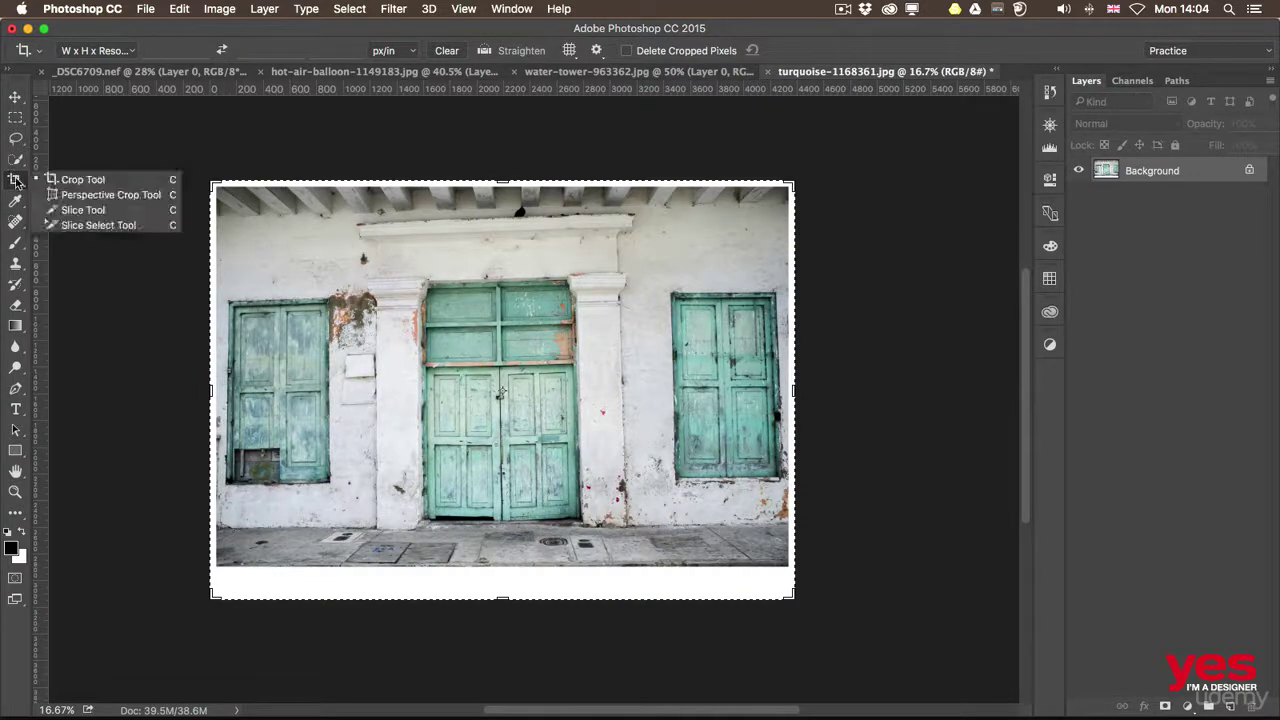
click(88, 194)
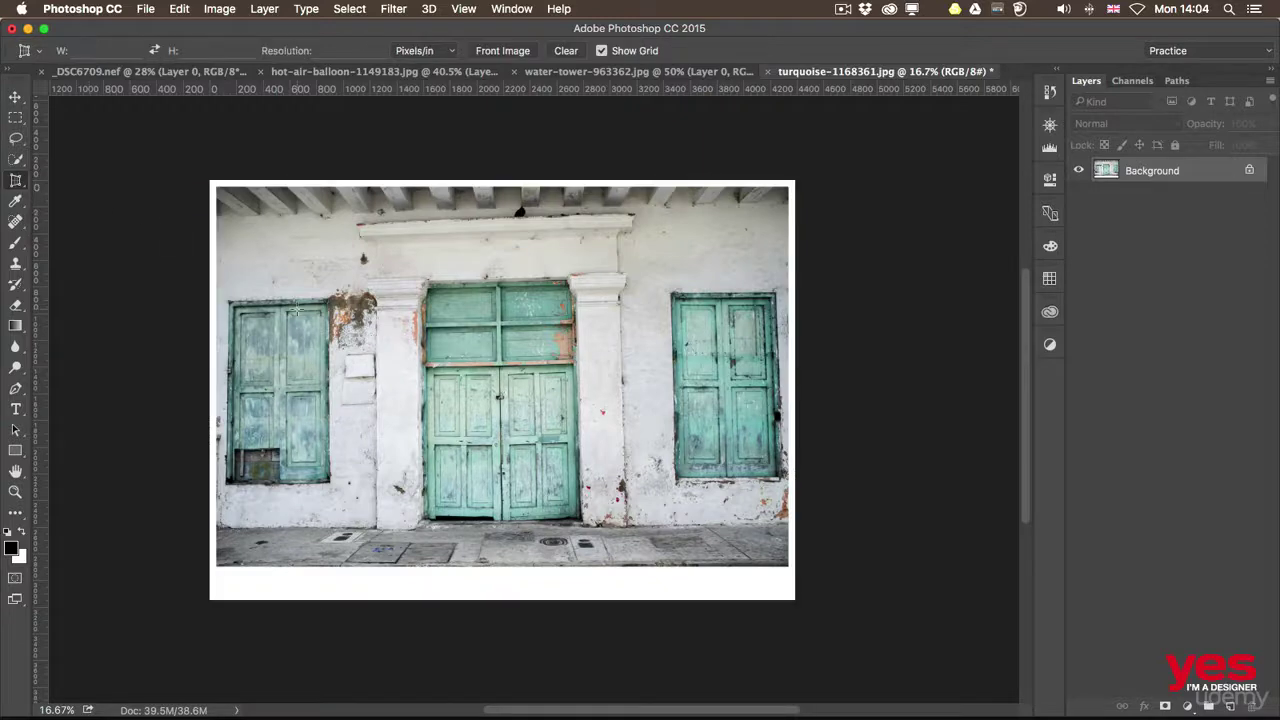
key(super+equal)
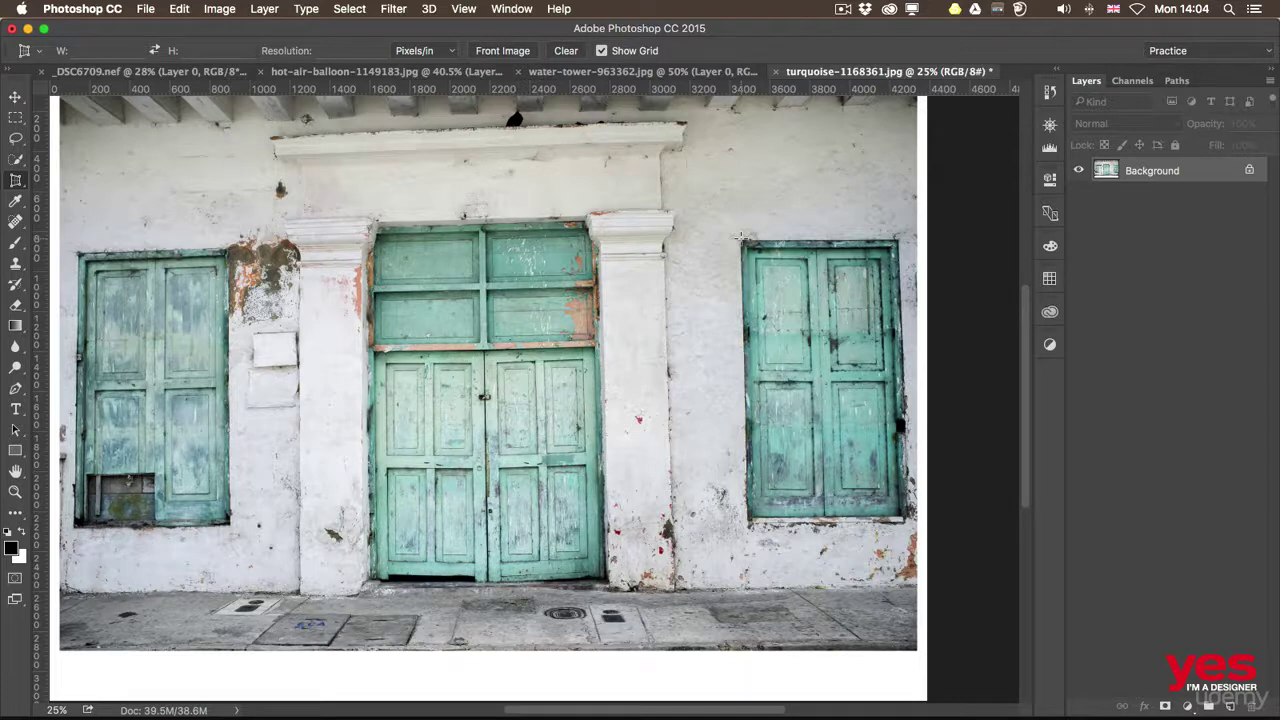
- Try to frame the photo's right turquoise window with the regular Crop tool, and cancel the crop
click(14, 178)
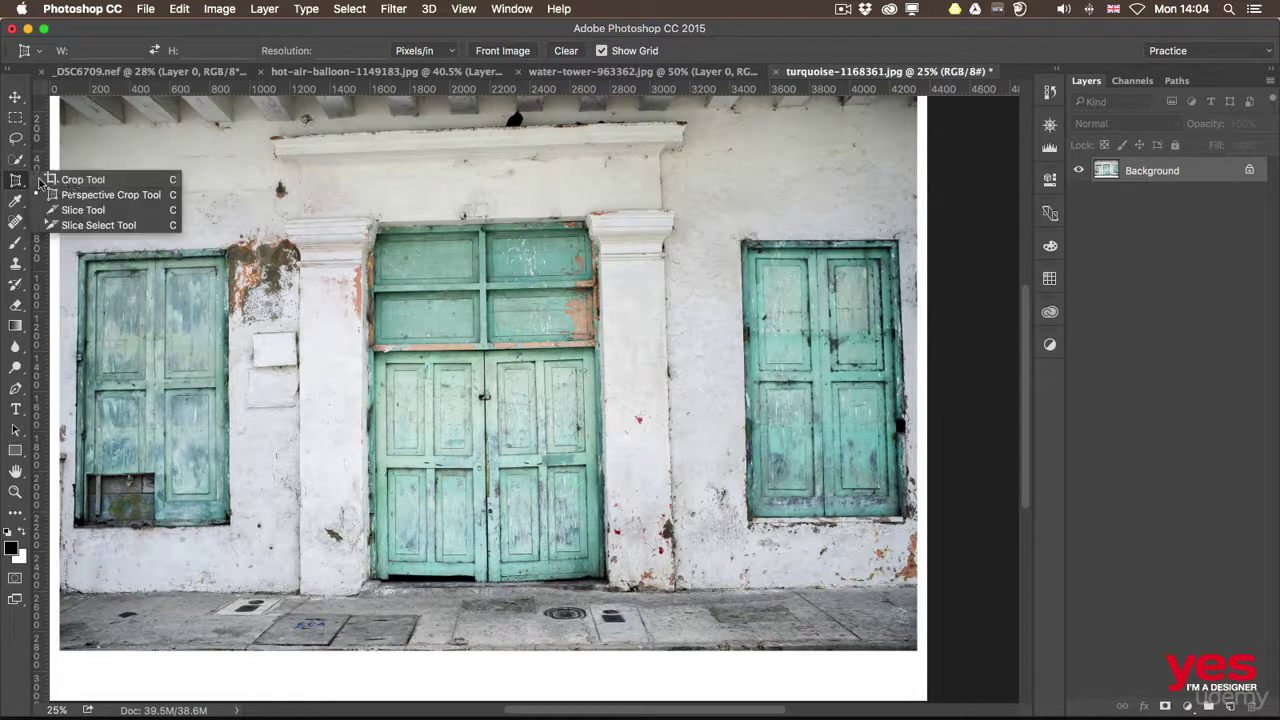
click(62, 177)
drag(738, 239, 906, 528)
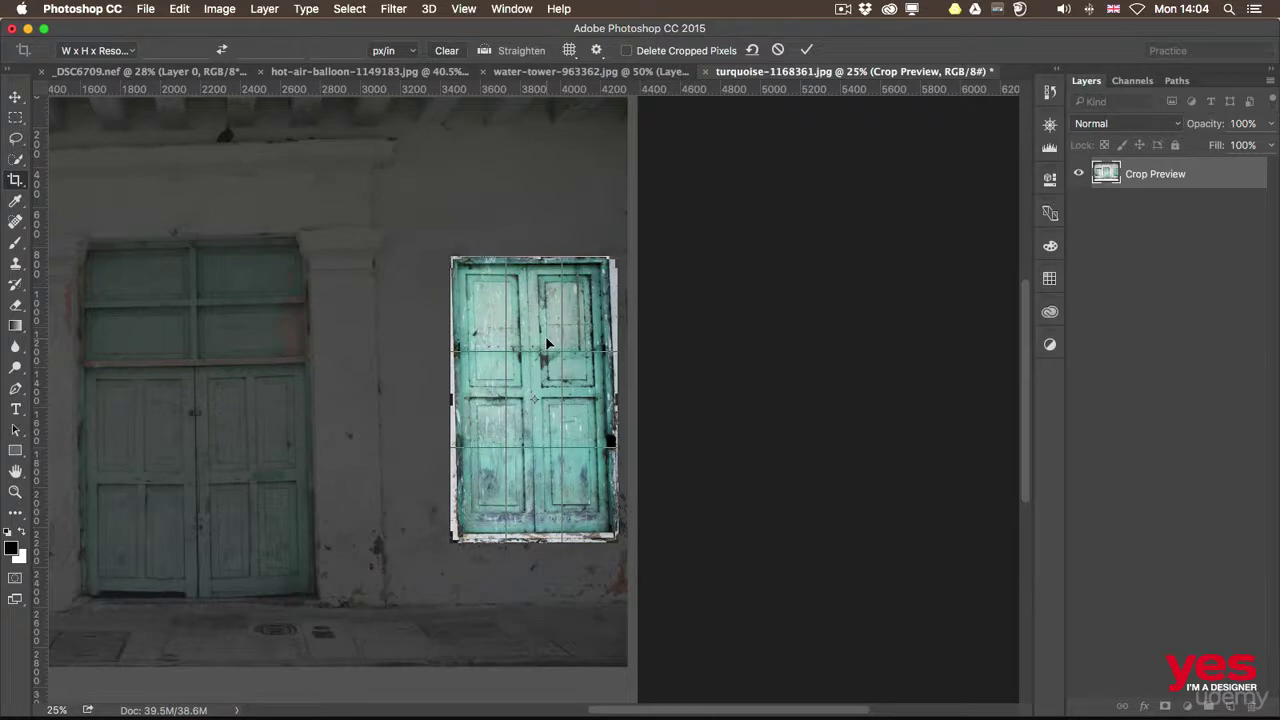
click(15, 179)
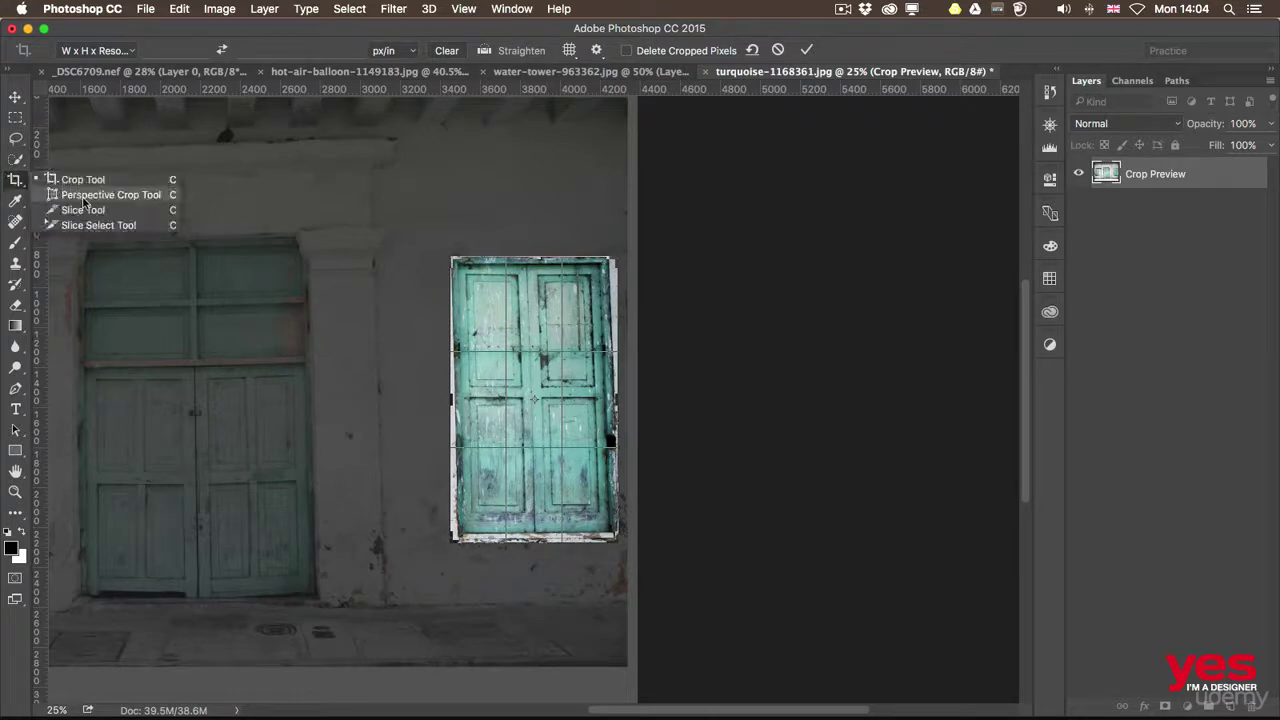
click(91, 199)
key(Escape)
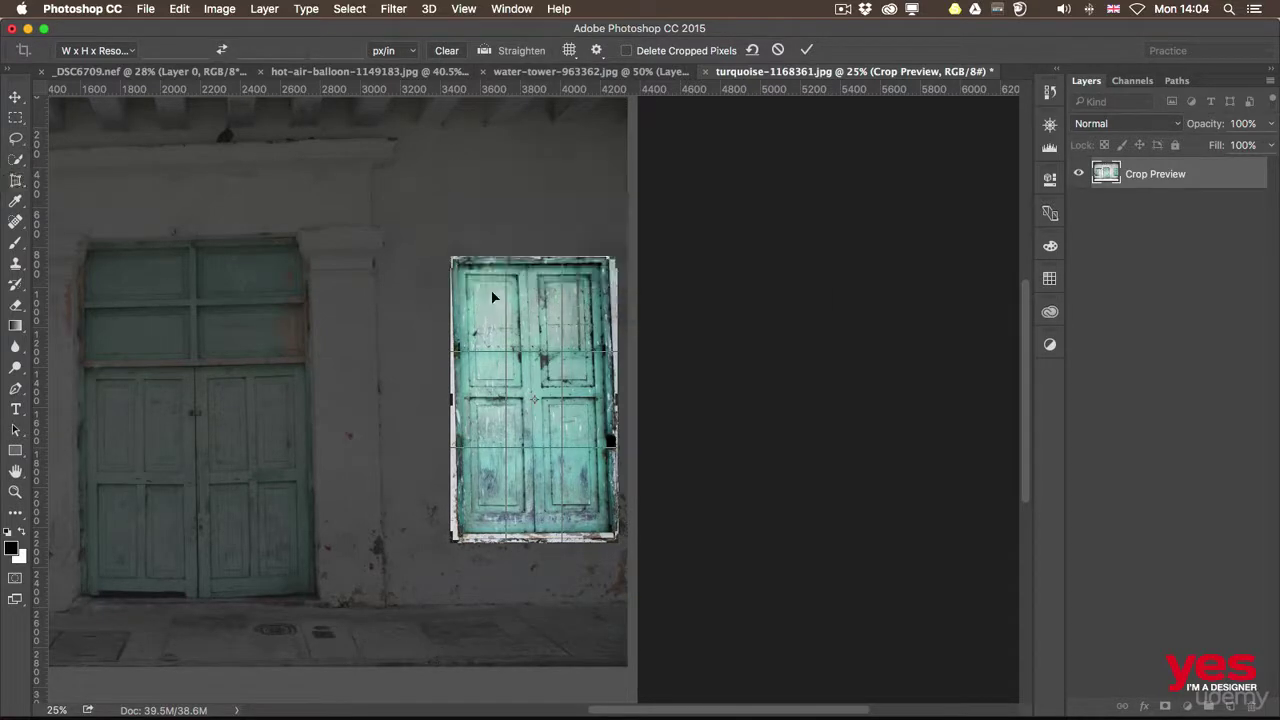
key(Escape)
- Crop the photo to the right turquoise window with the Perspective Crop tool, placing a corner point on each corner of its frame
click(15, 181)
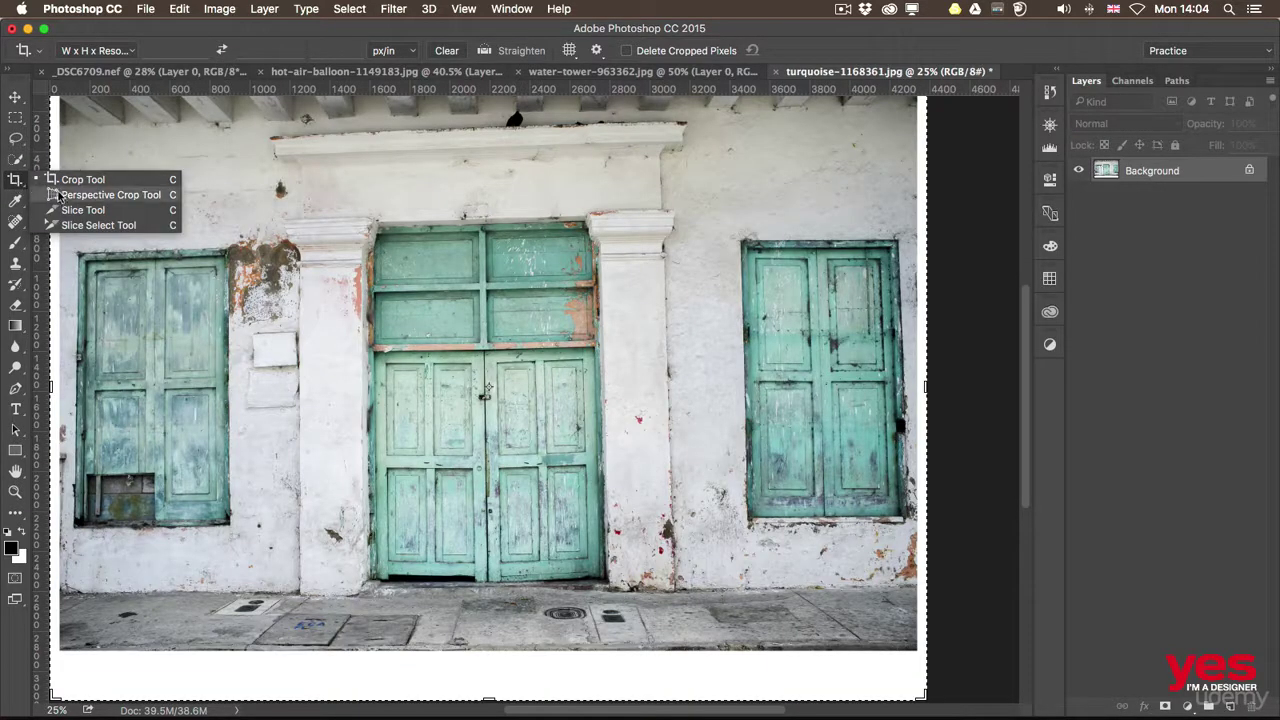
click(85, 194)
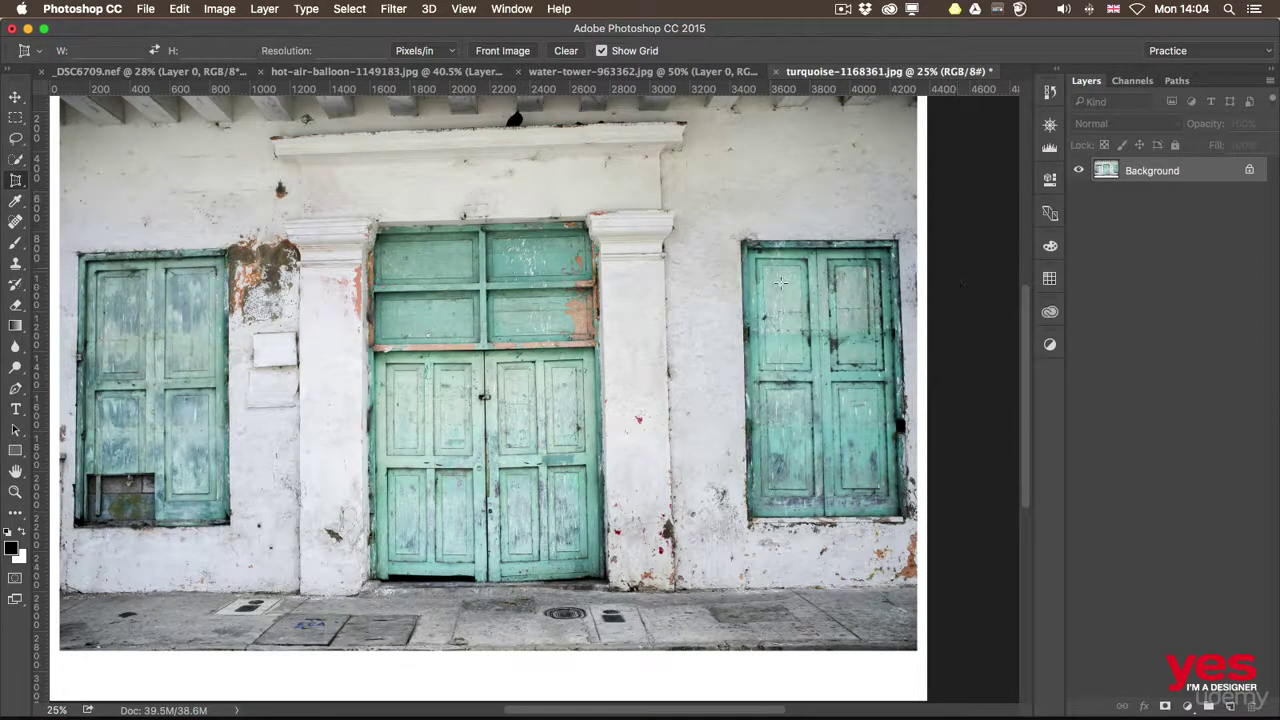
key(z)
drag(781, 294, 824, 296)
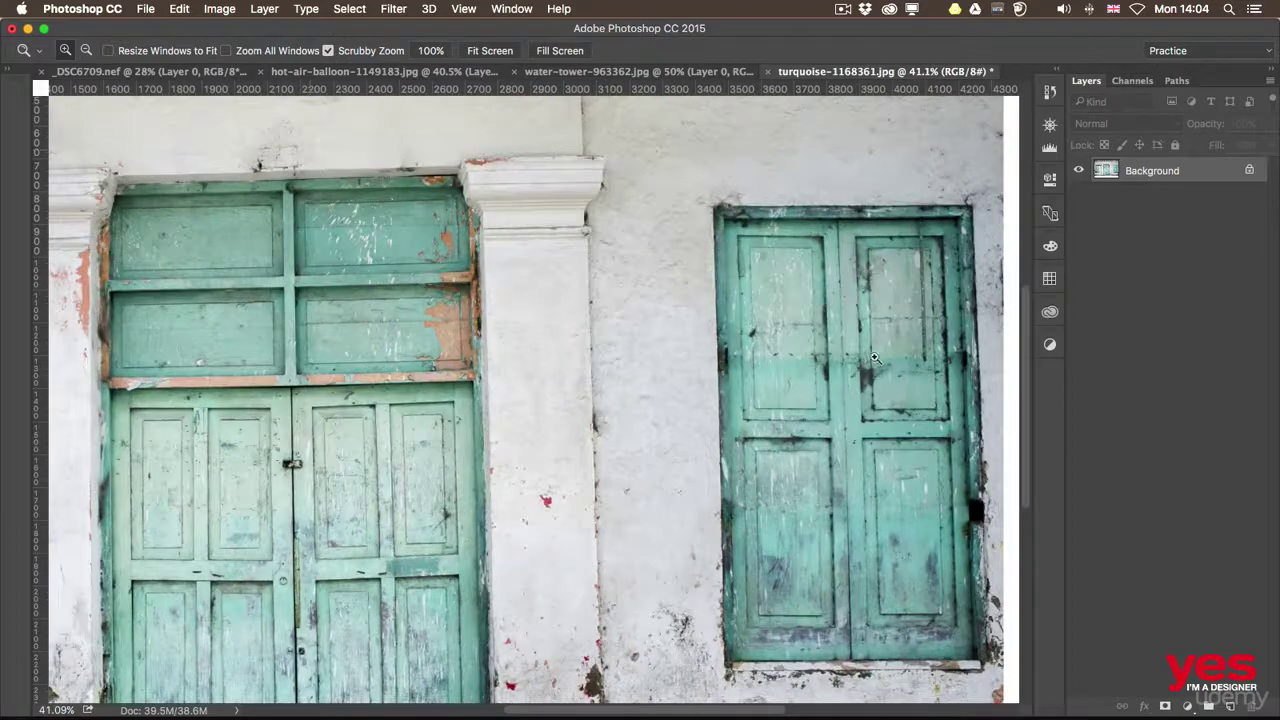
drag(872, 358, 693, 296)
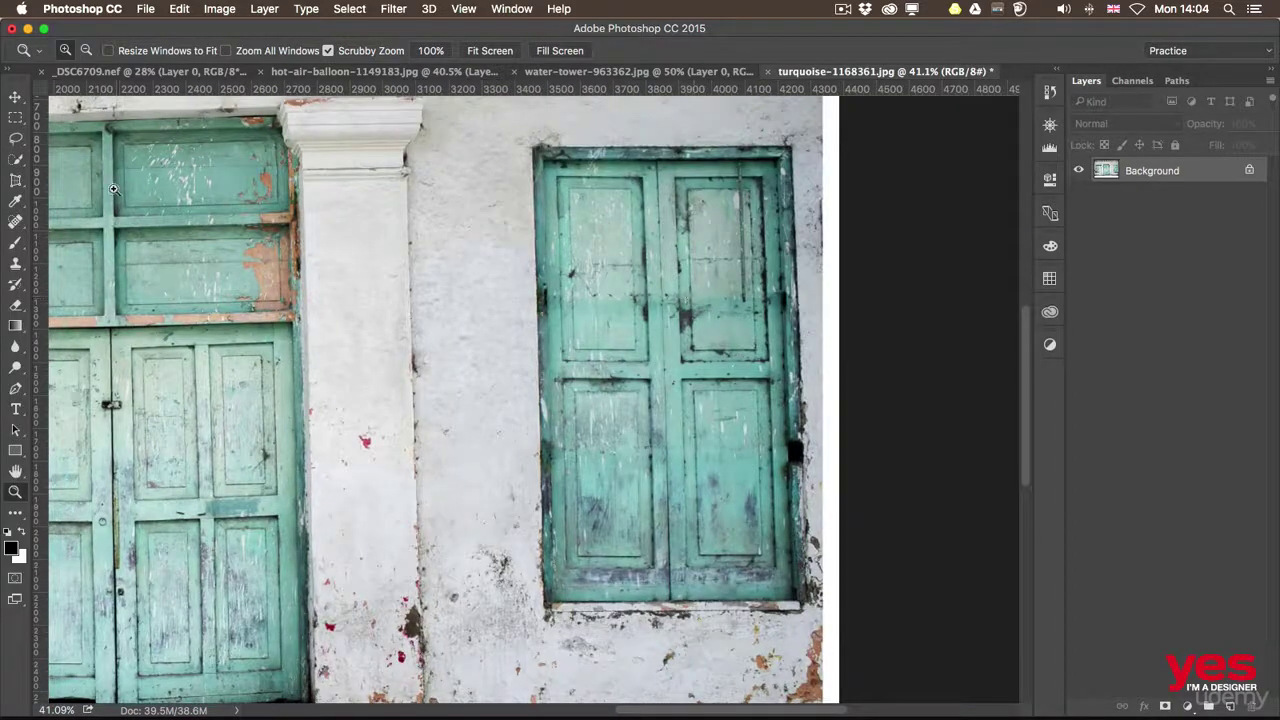
click(17, 182)
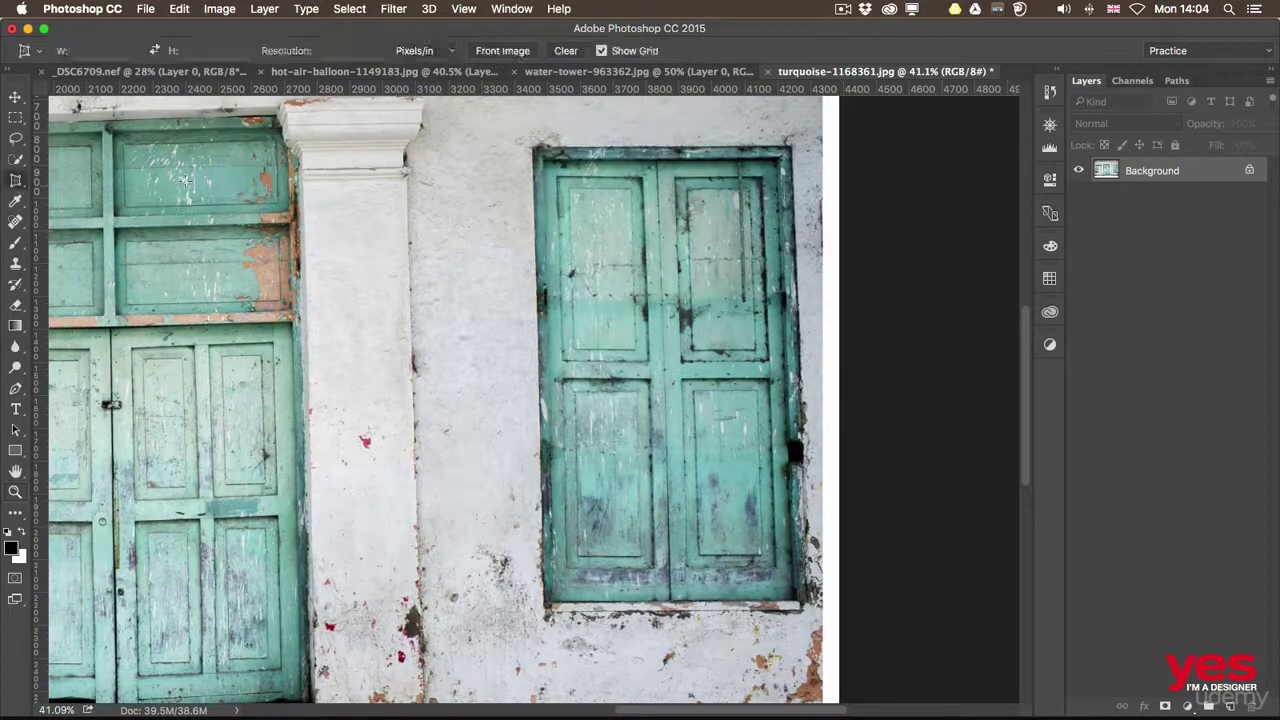
click(533, 144)
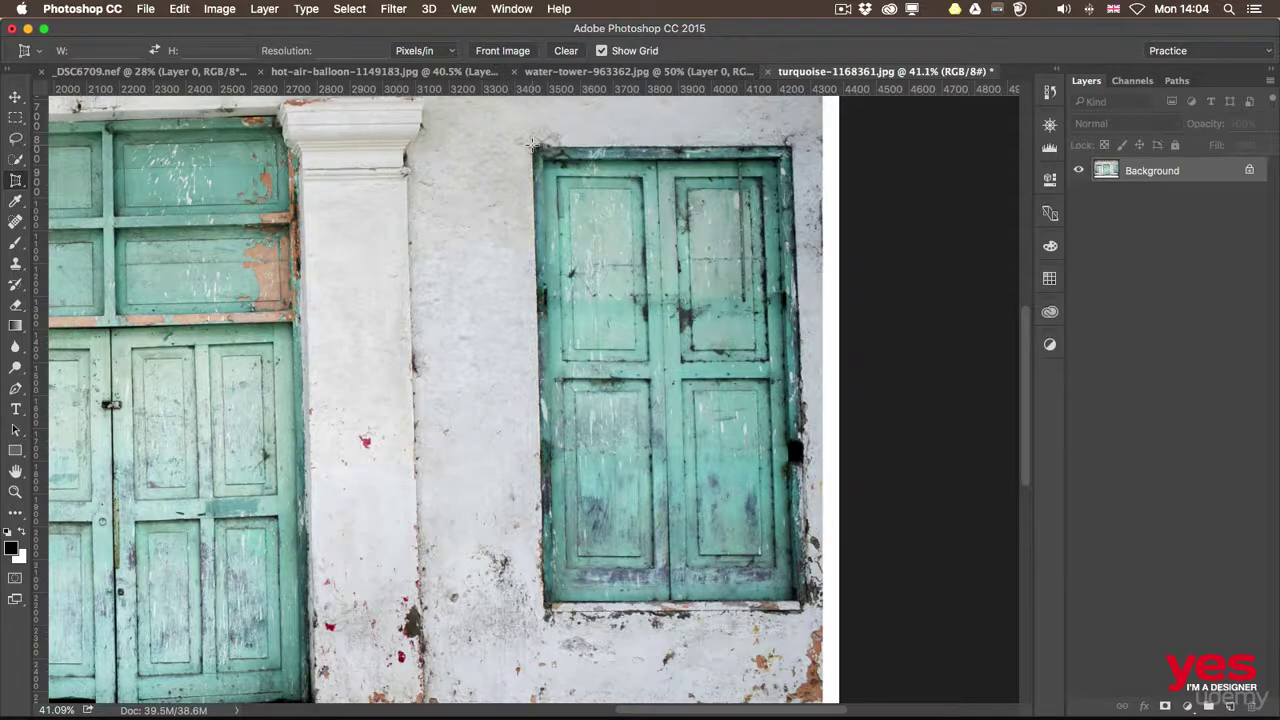
click(792, 143)
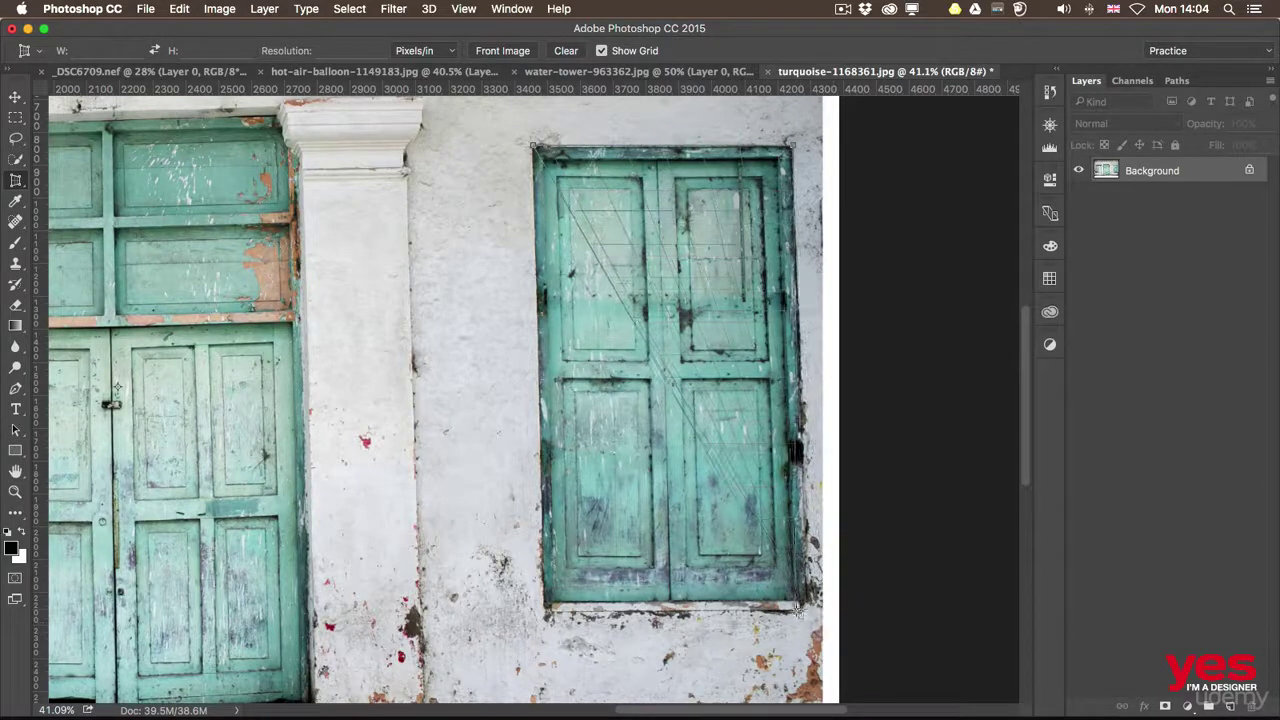
click(806, 607)
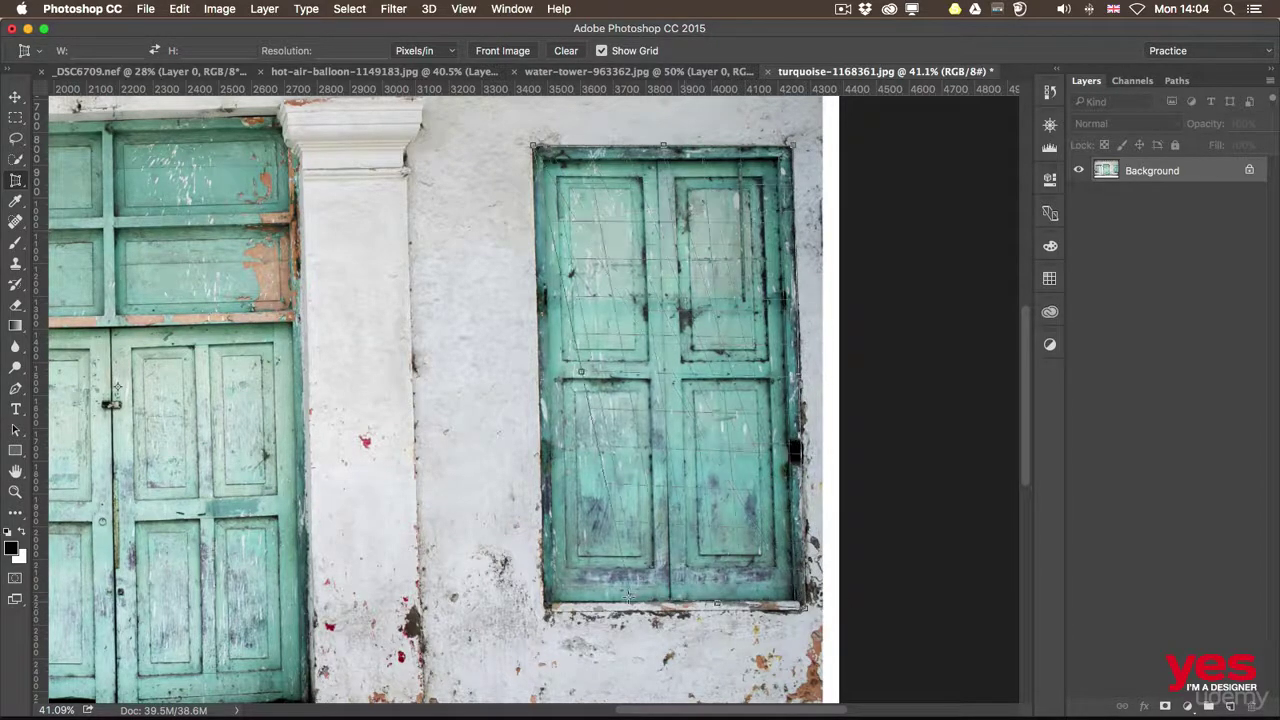
click(545, 608)
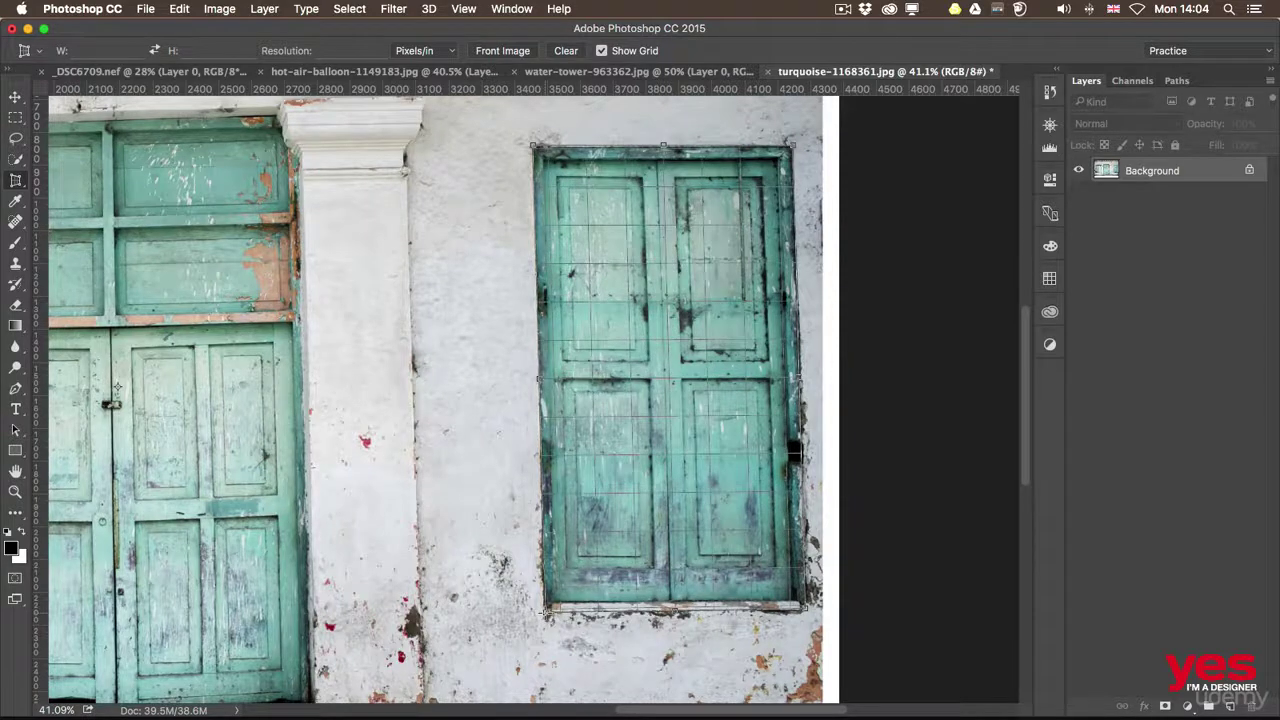
key(Return)
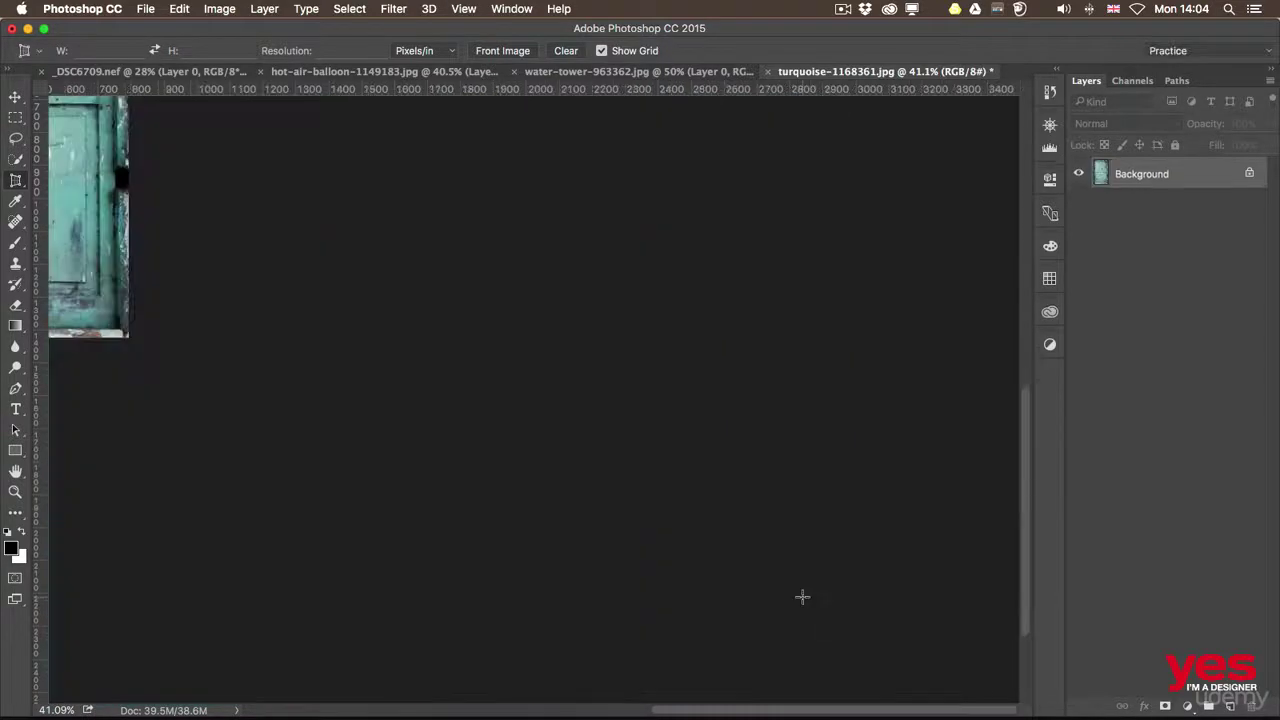
drag(308, 327, 667, 530)
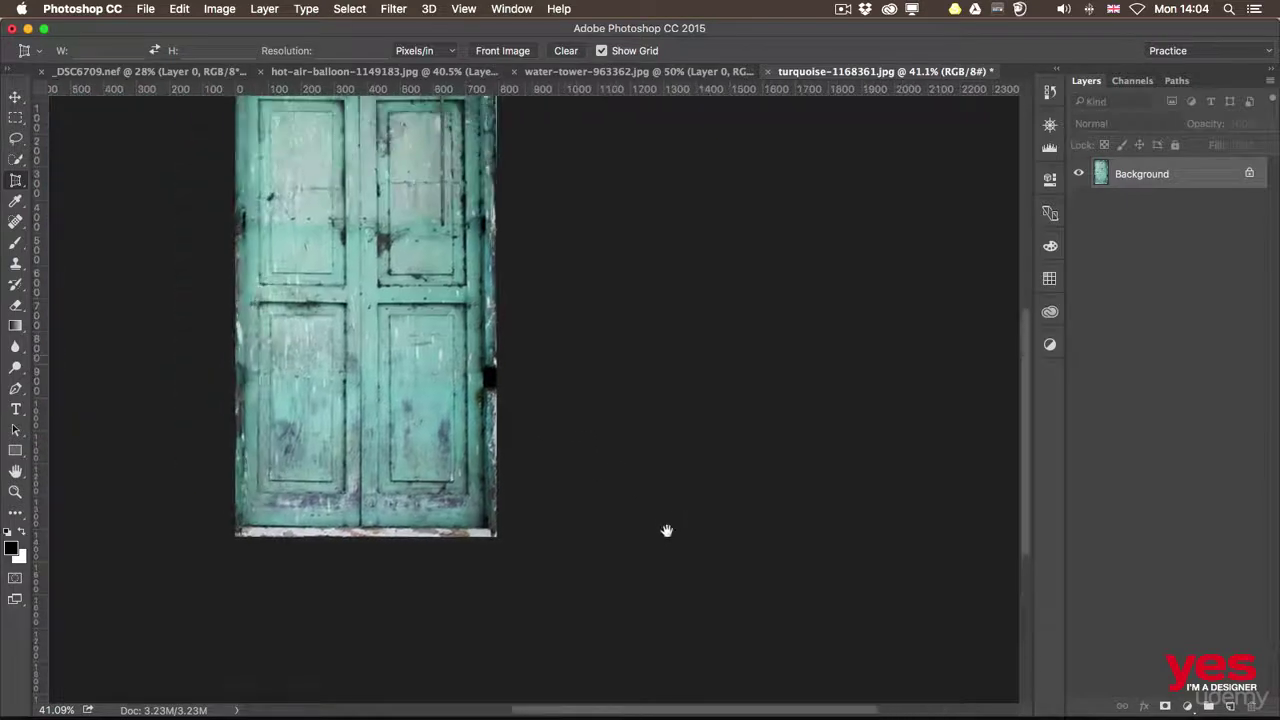
drag(575, 355, 683, 443)
key(super+minus)
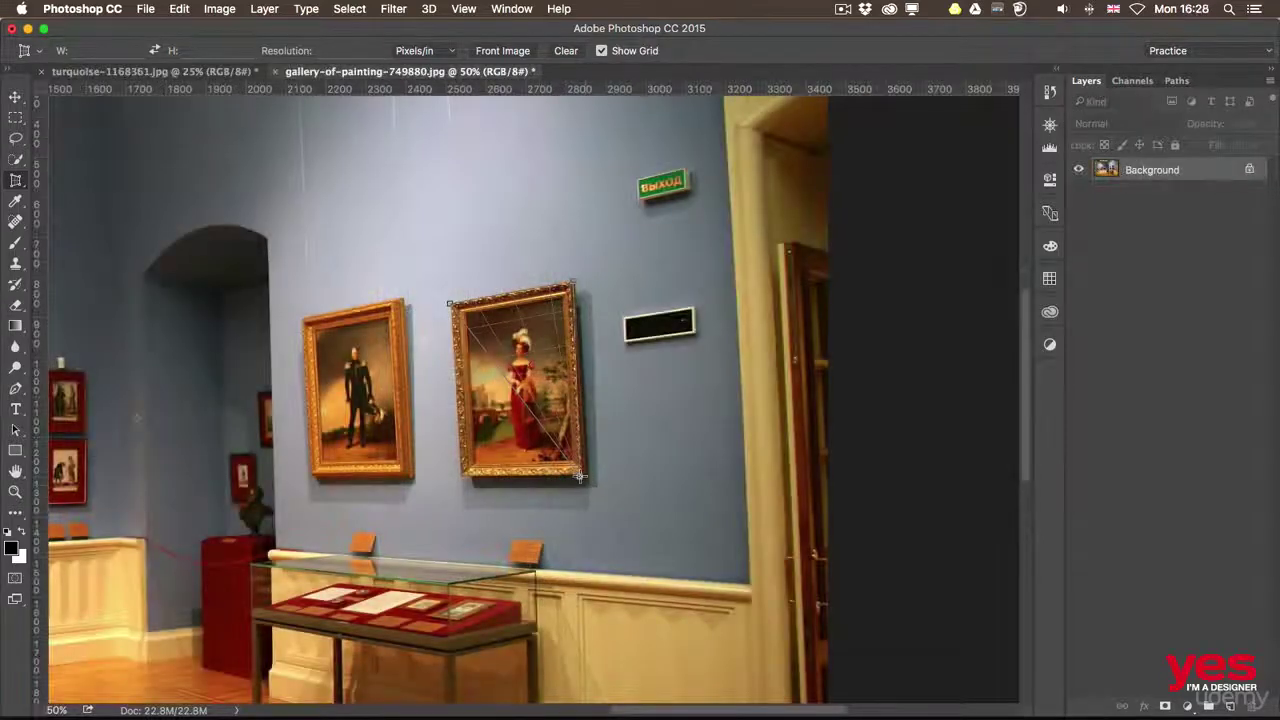
- In gallery-of-painting-749880.jpg, complete the perspective crop around the gilt-framed portrait of the woman in red by setting its two lower corners, and apply it
click(587, 477)
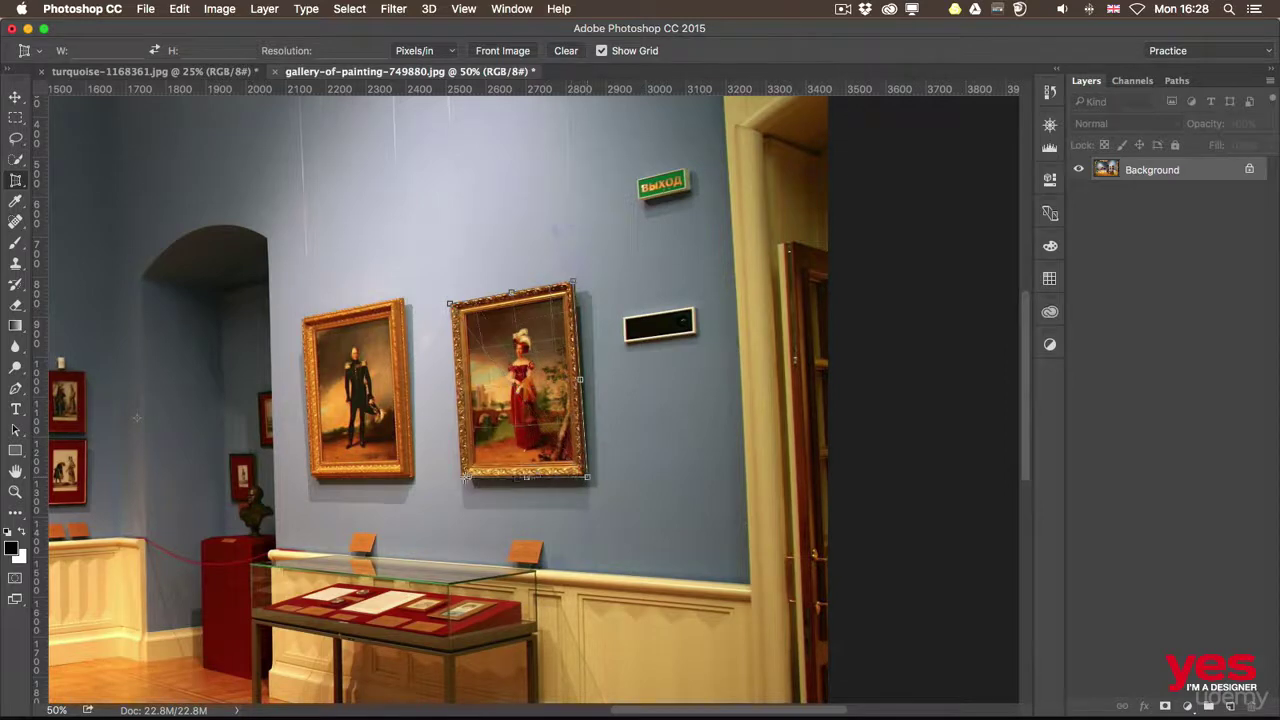
click(463, 481)
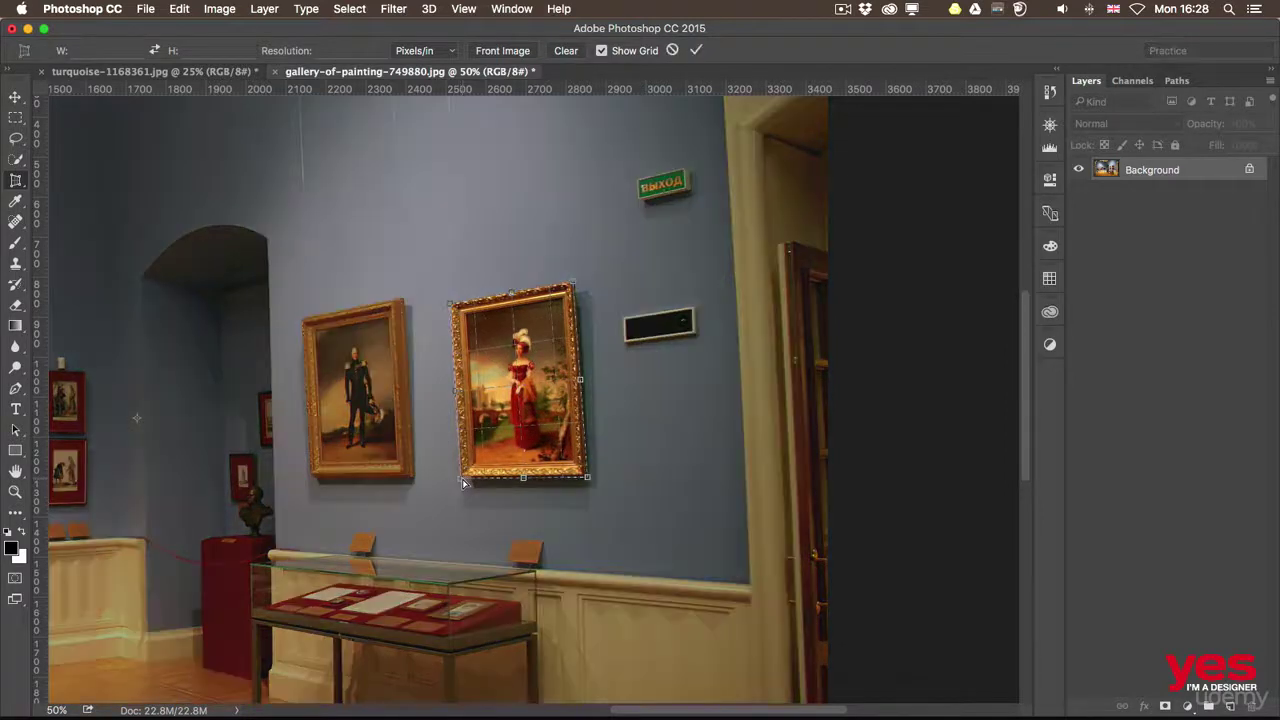
key(Return)
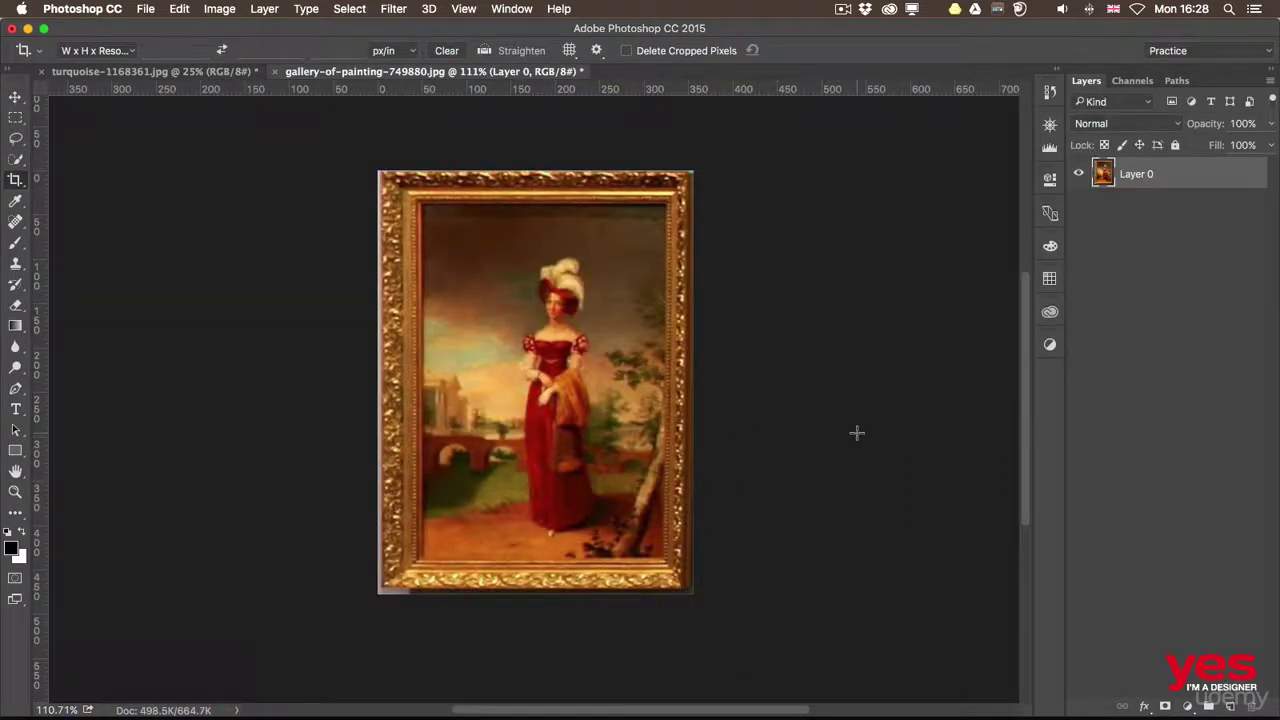